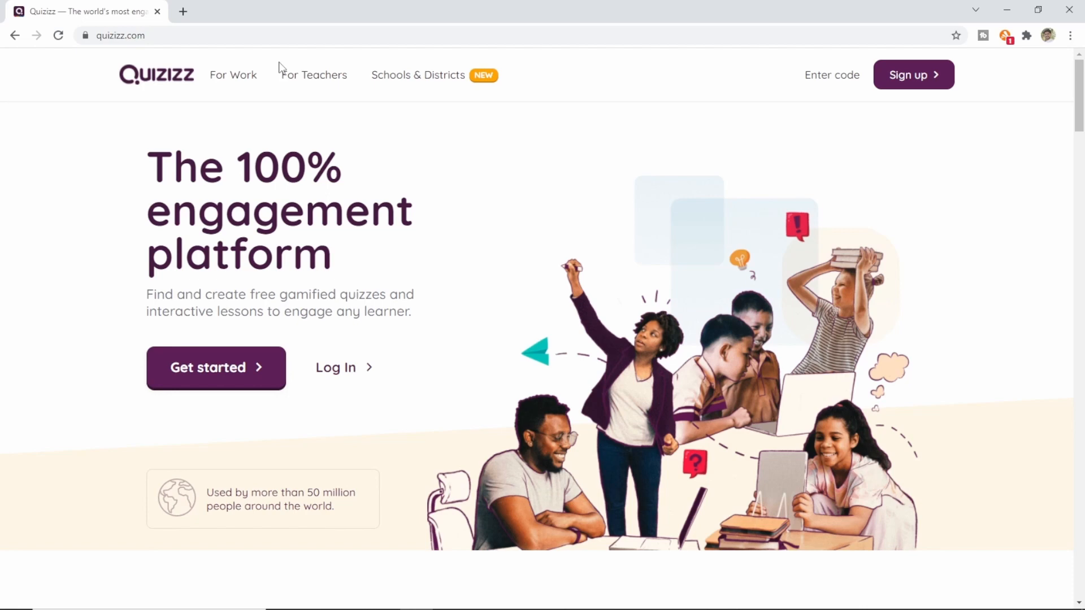
Step: Examine the Quizizz home page, including the Live Engagement, Asynchronous Learning, and Insights and Reporting feature descriptions
scroll(281, 67, down, 10)
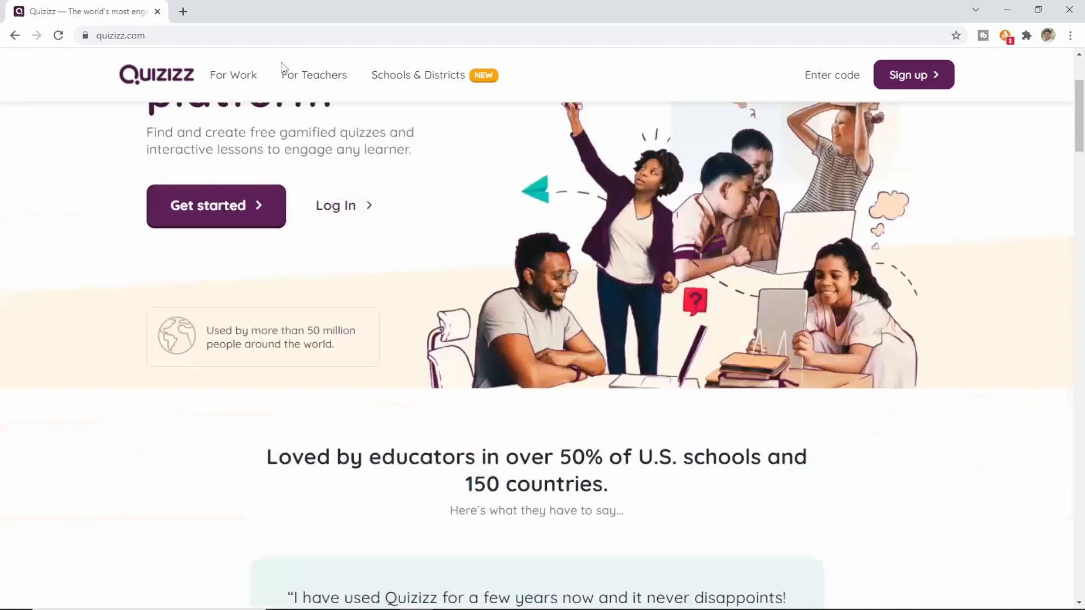
scroll(885, 314, up, 3)
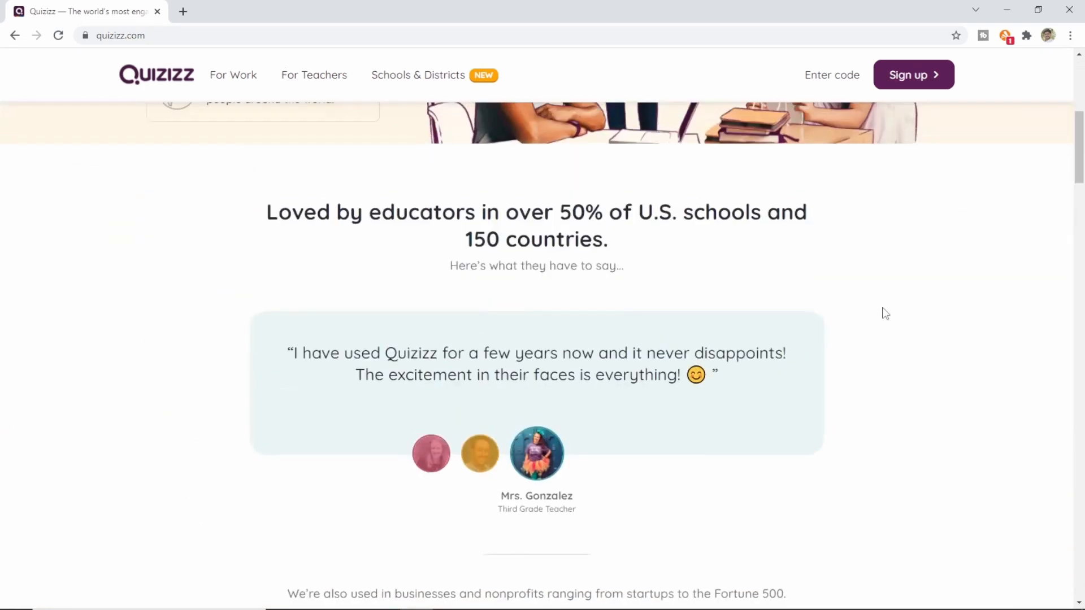
scroll(885, 313, down, 15)
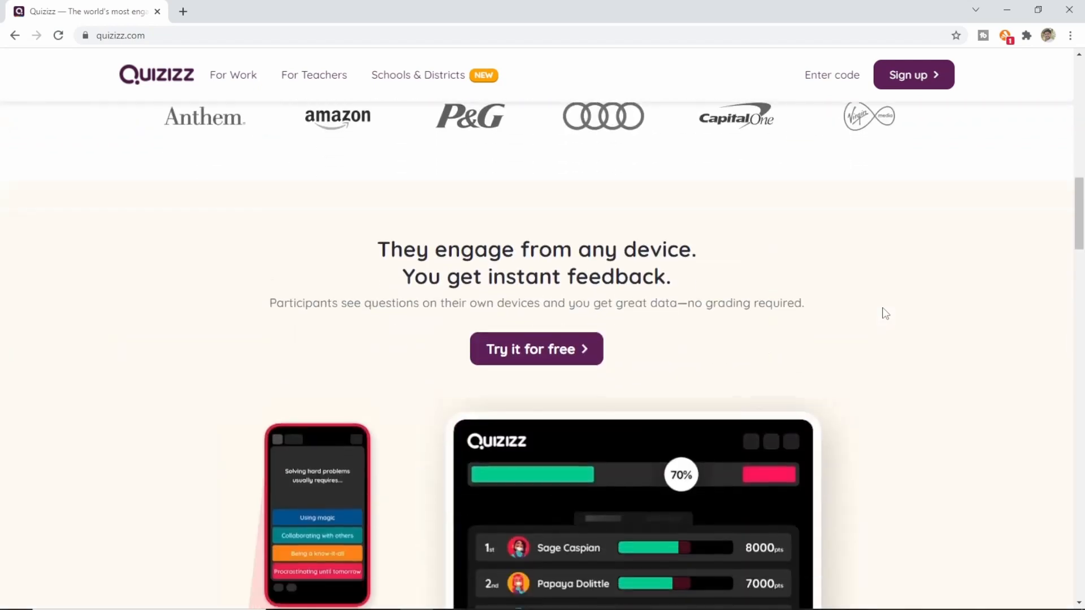
scroll(884, 314, down, 6)
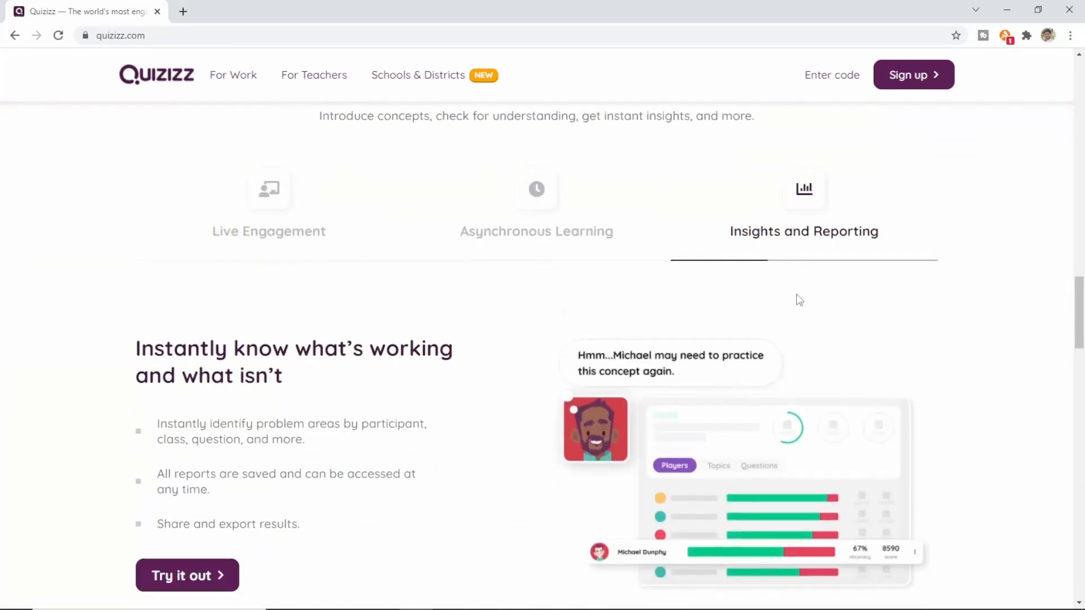
click(247, 217)
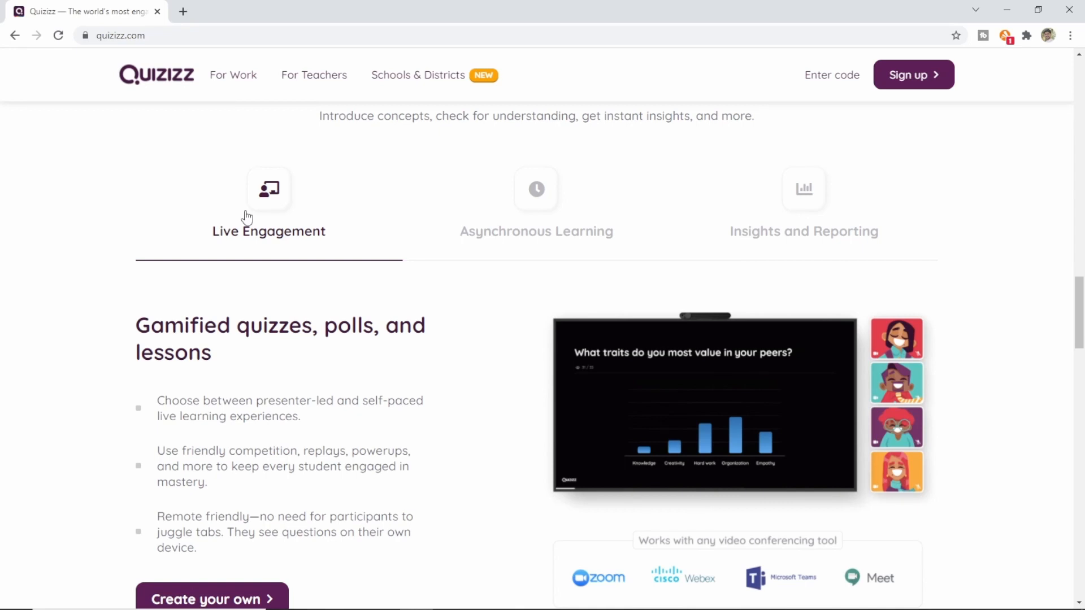
click(543, 211)
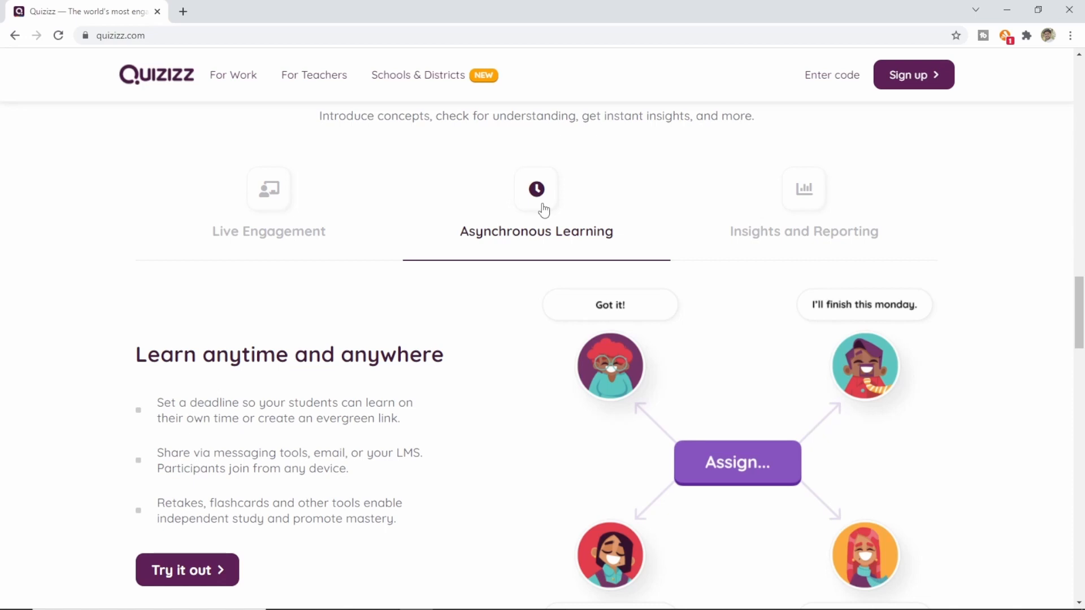
click(755, 204)
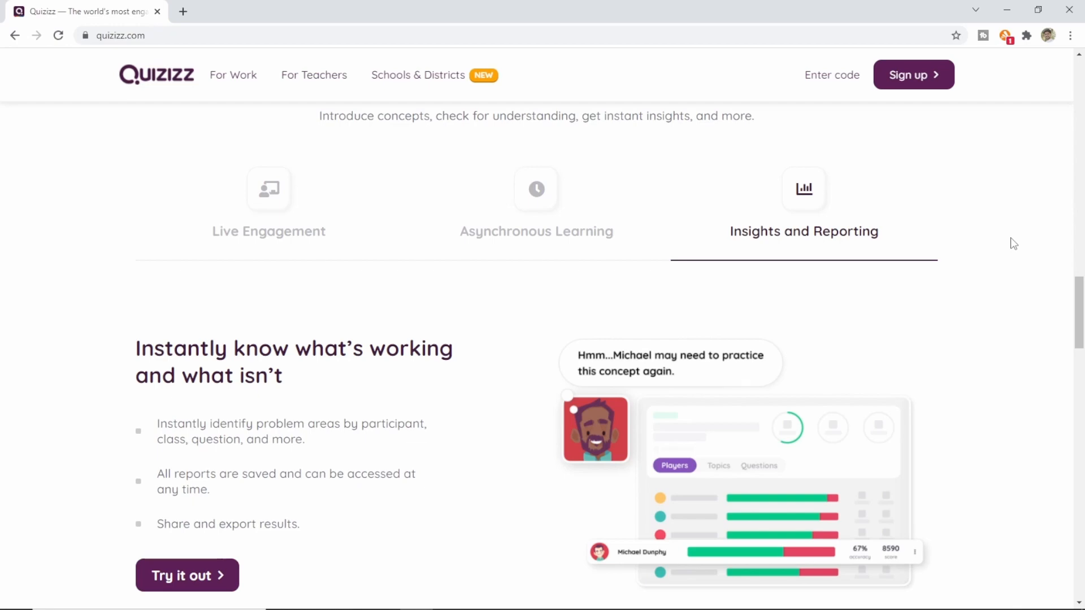
scroll(1013, 244, down, 9)
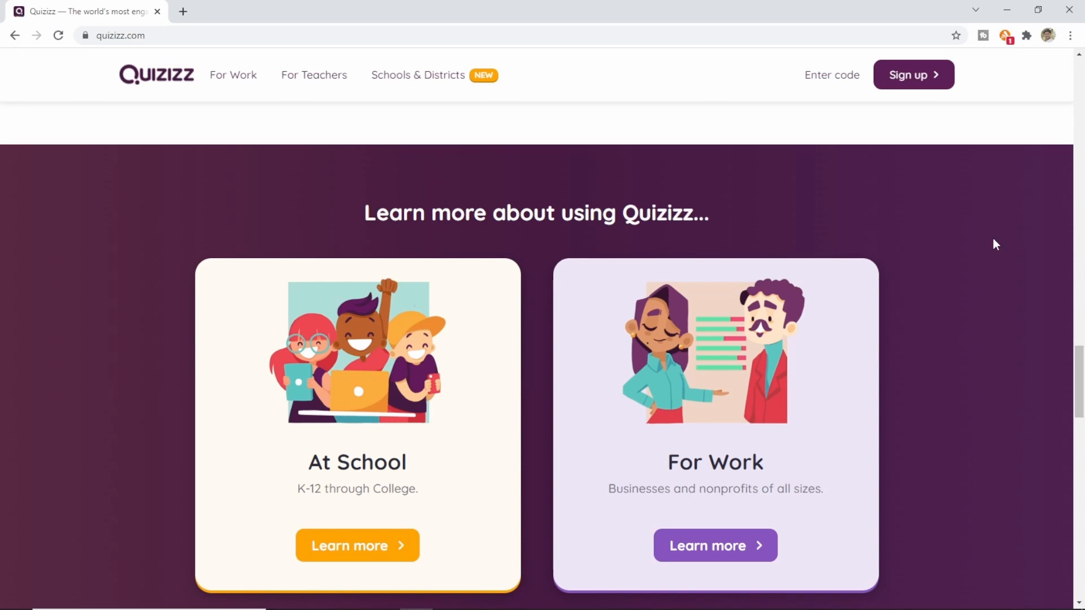
scroll(994, 243, down, 1)
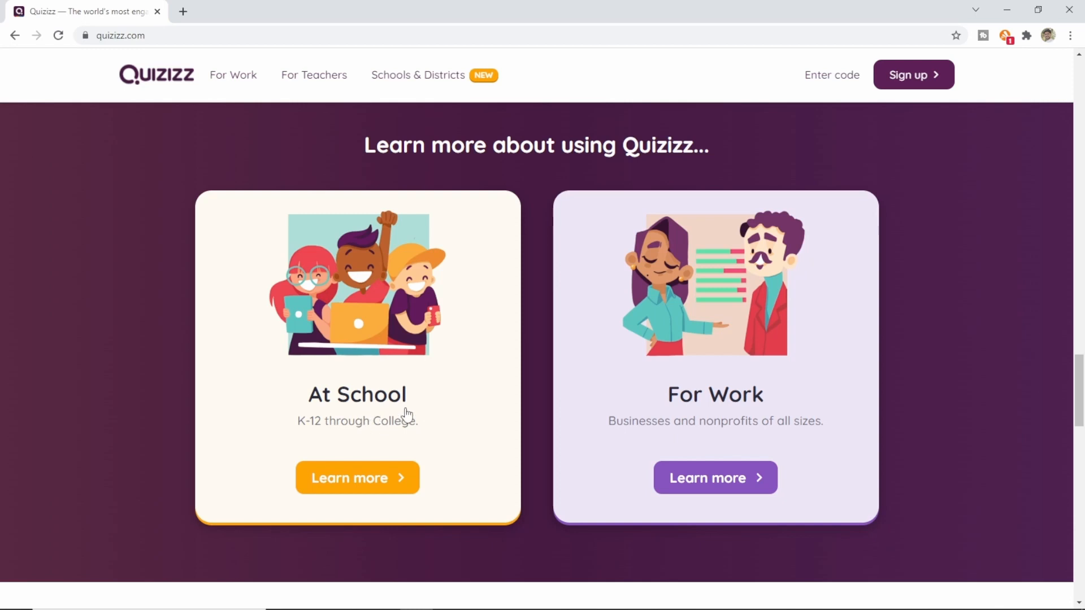
Step: Sign up for Quizizz by continuing with an existing Google account
click(927, 76)
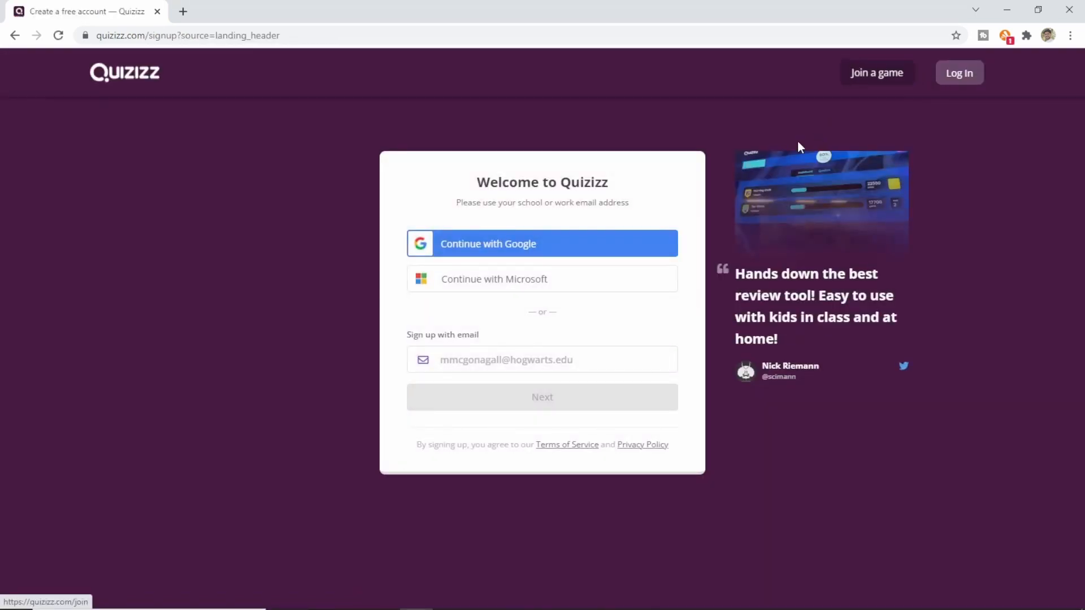
click(515, 244)
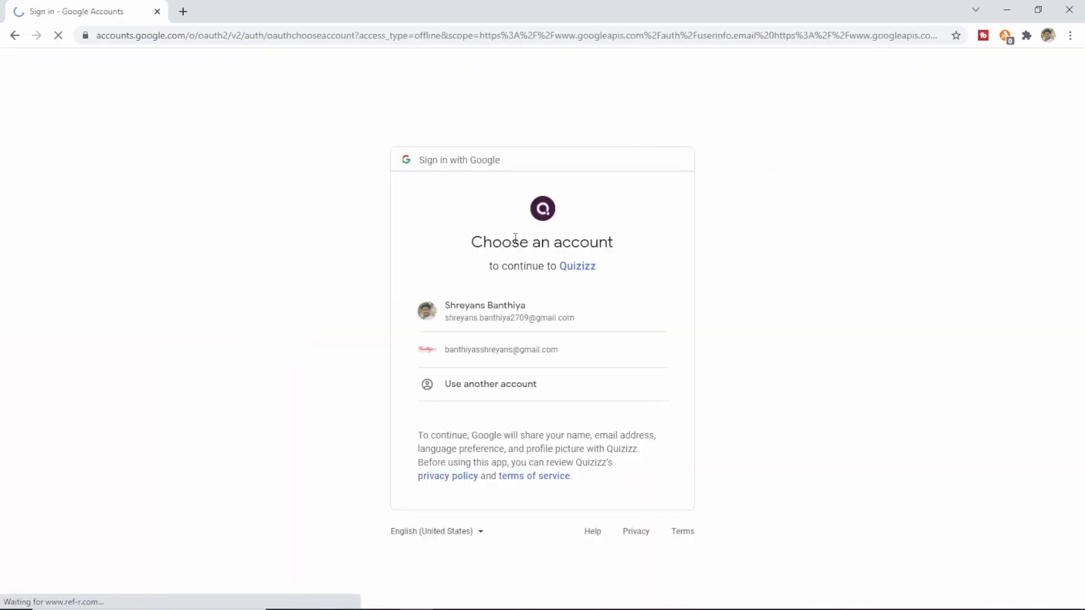
click(500, 310)
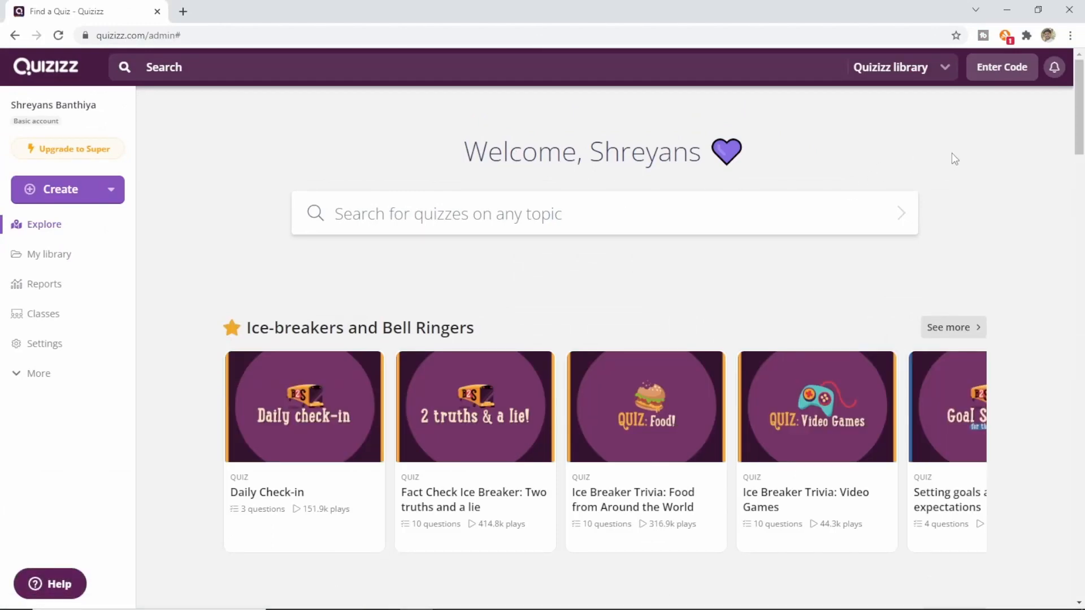
Step: Open the full list of popular Science quizzes from the subject categories on the Explore page
scroll(1048, 318, down, 1)
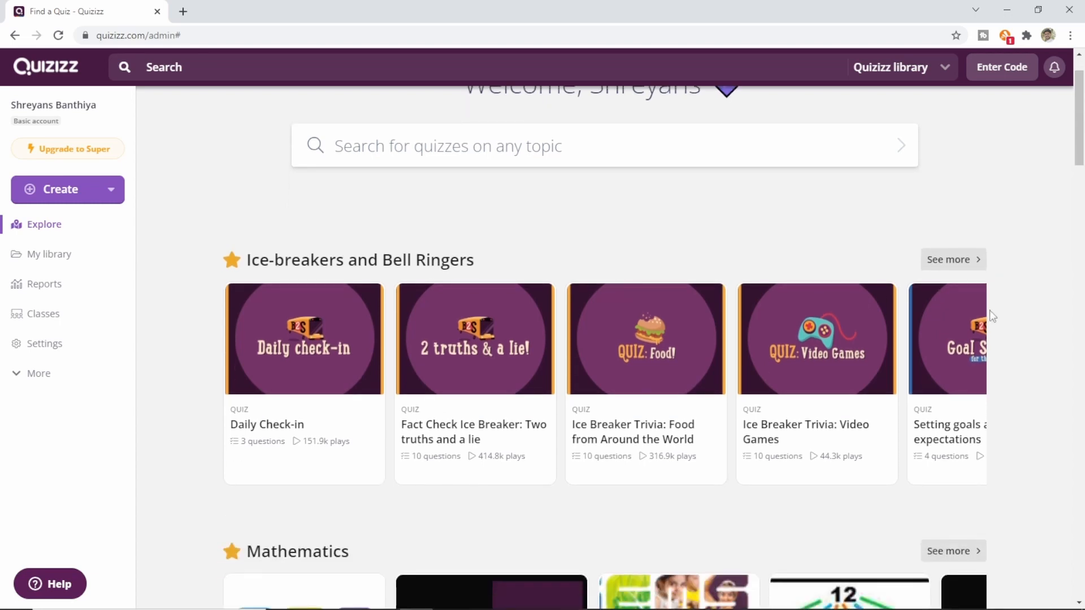
scroll(960, 280, down, 3)
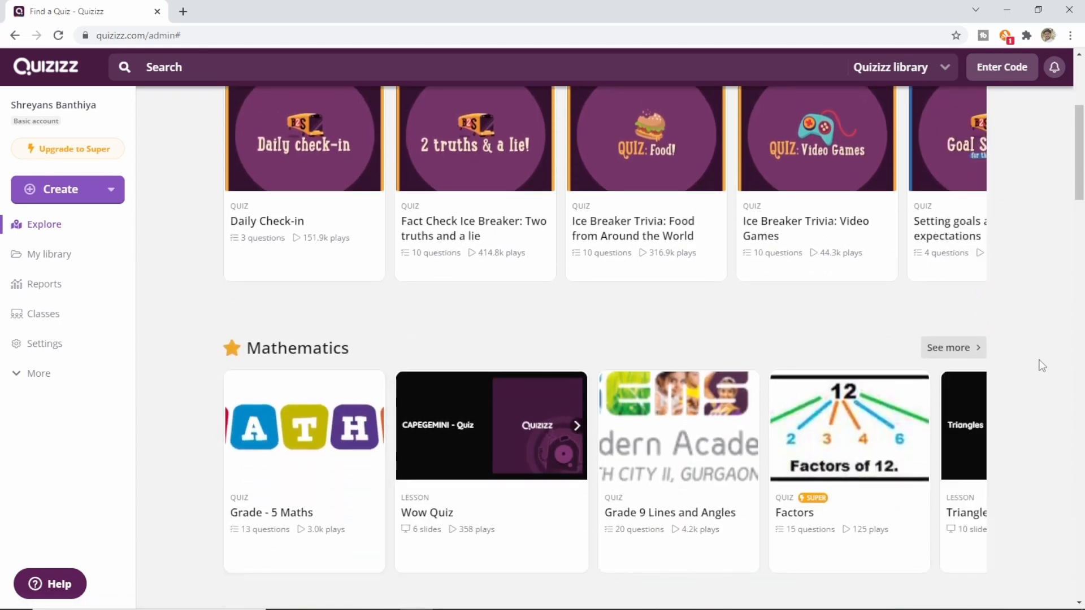
scroll(1041, 366, down, 4)
scroll(1042, 366, down, 2)
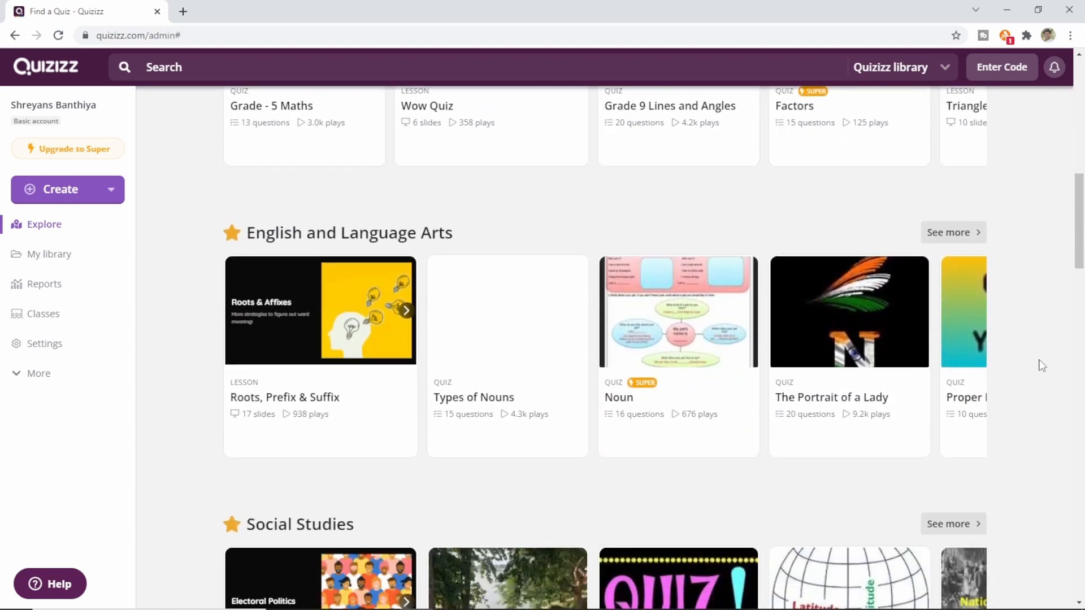
scroll(1042, 365, down, 3)
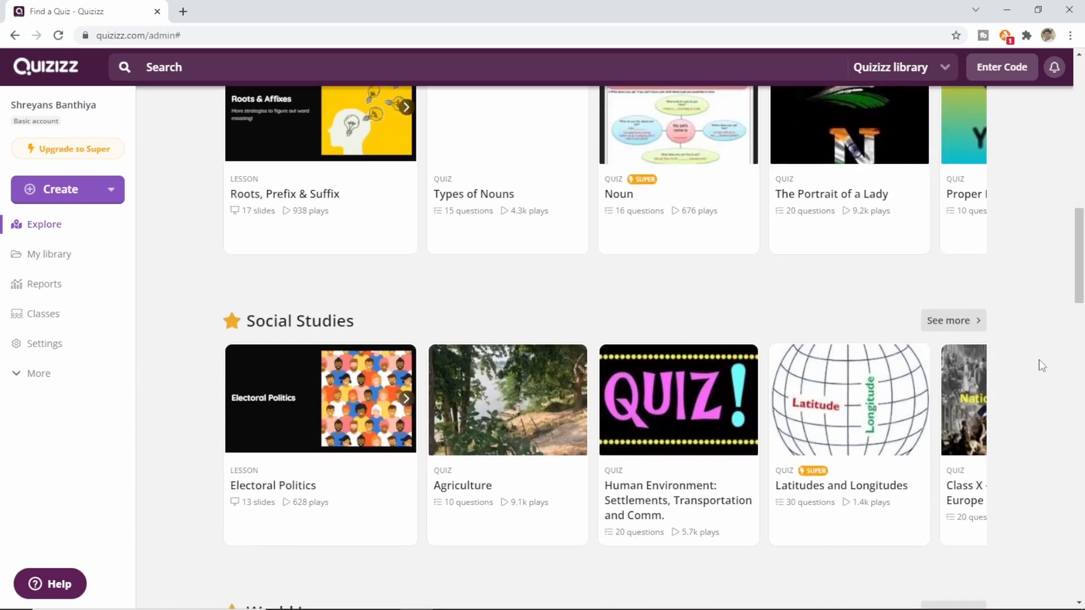
scroll(1041, 366, down, 3)
scroll(1039, 365, down, 2)
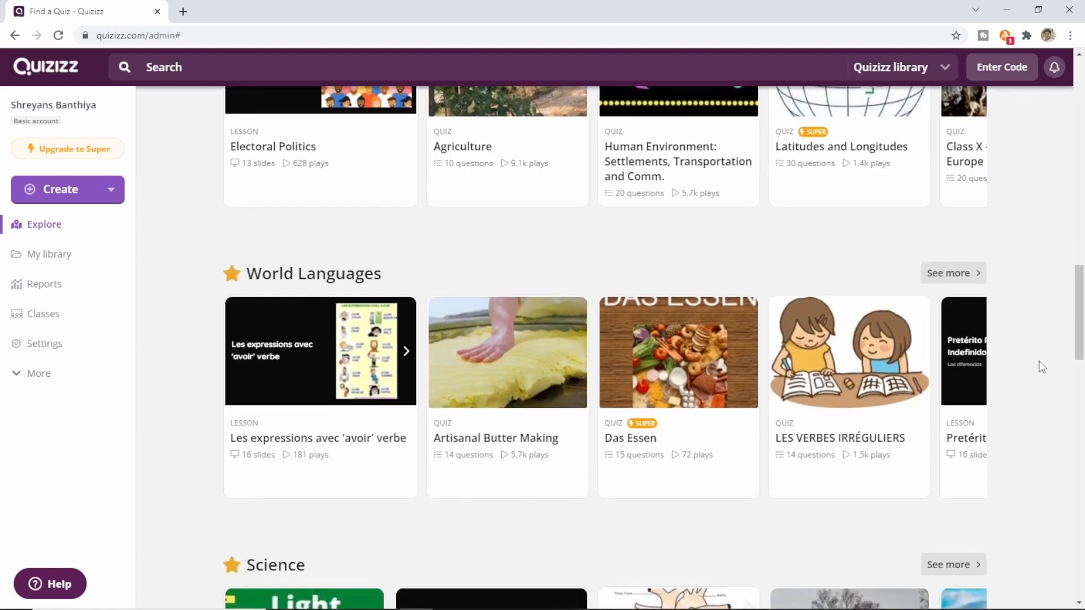
scroll(1040, 366, down, 5)
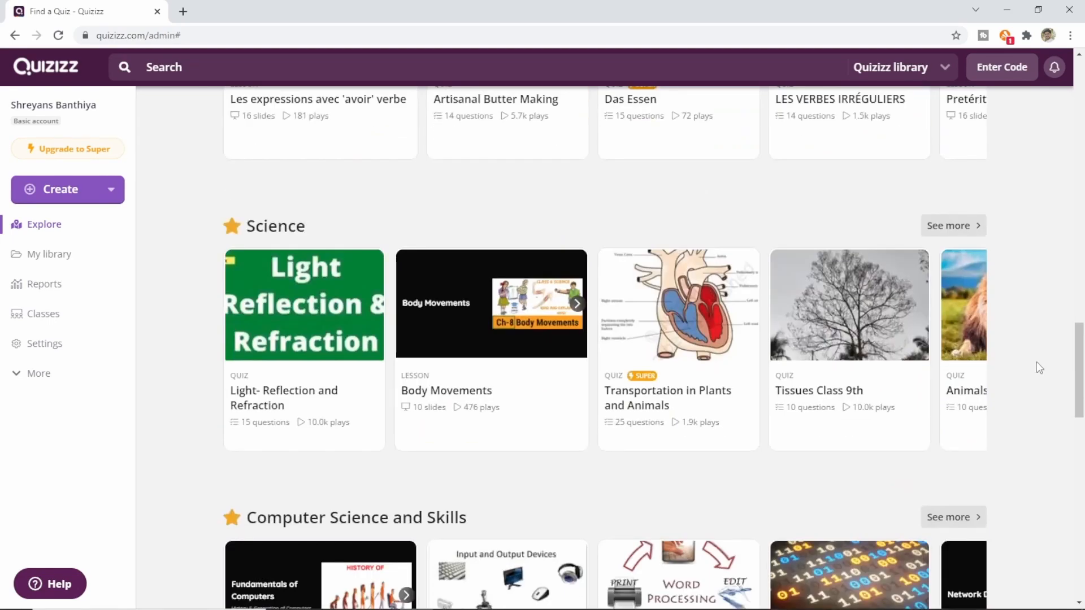
click(955, 227)
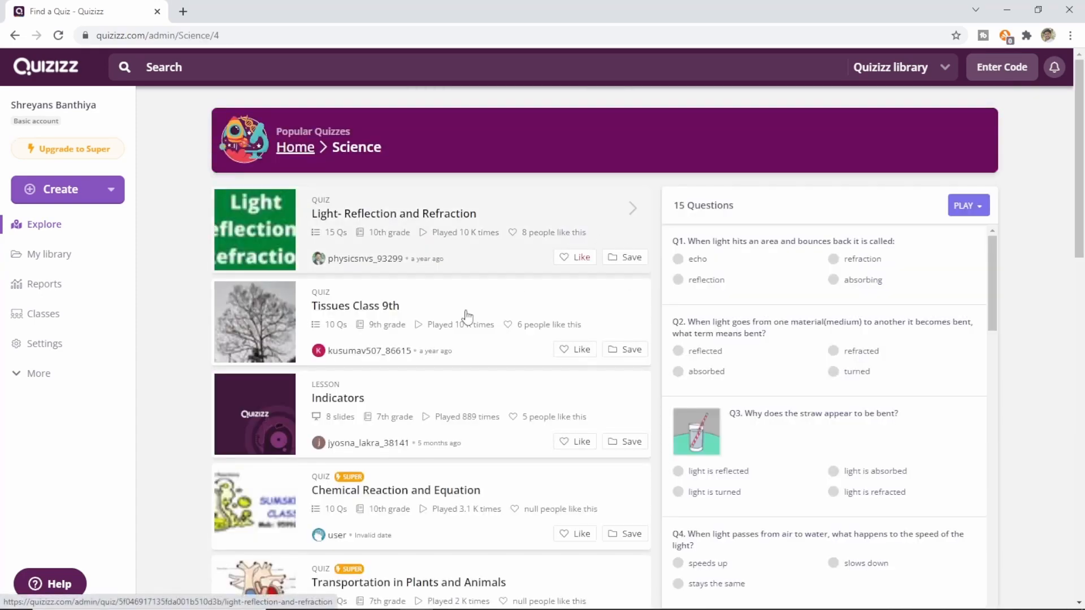
Step: Preview the Indicators lesson in the Science list and check which content types can be created
click(359, 406)
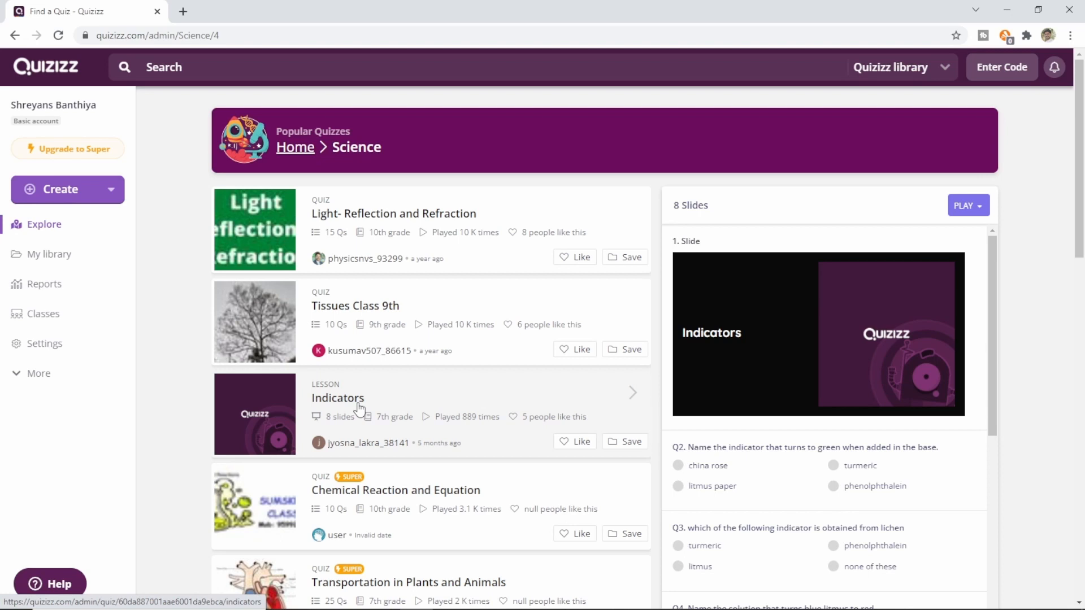
click(383, 496)
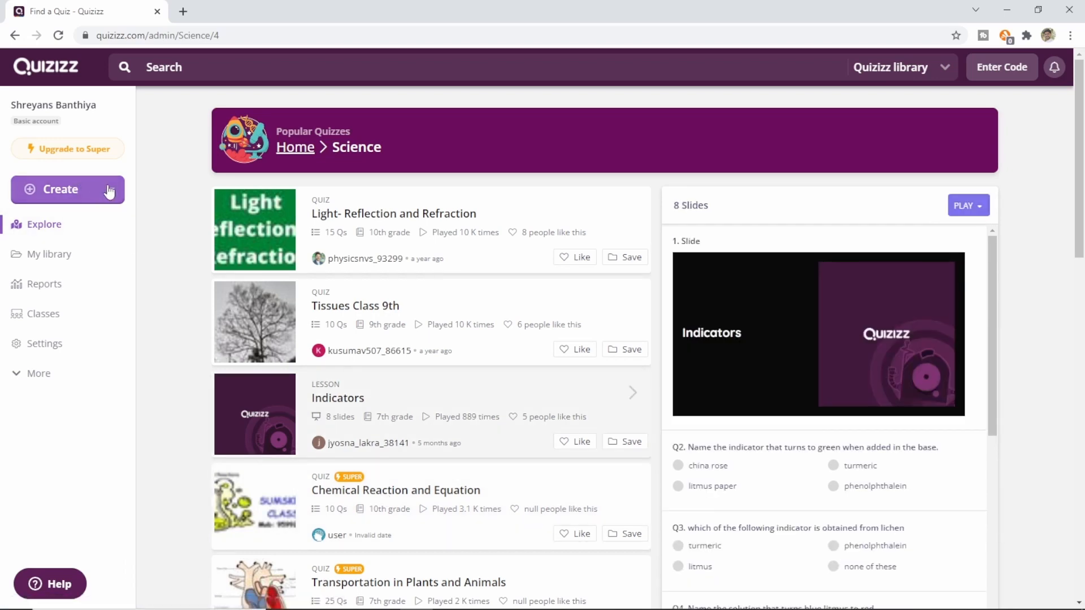
click(109, 191)
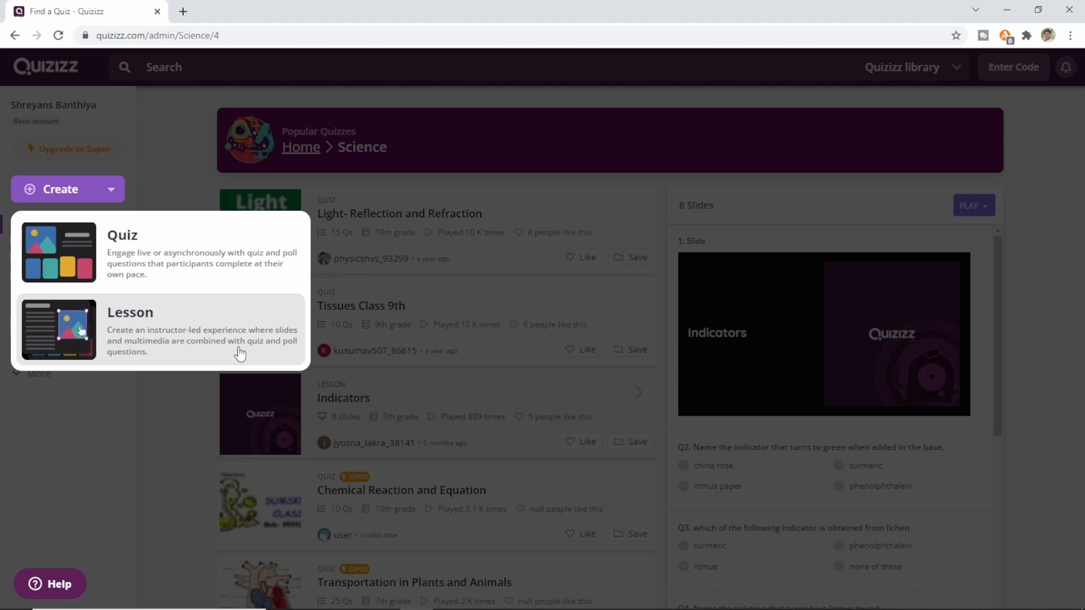
click(205, 189)
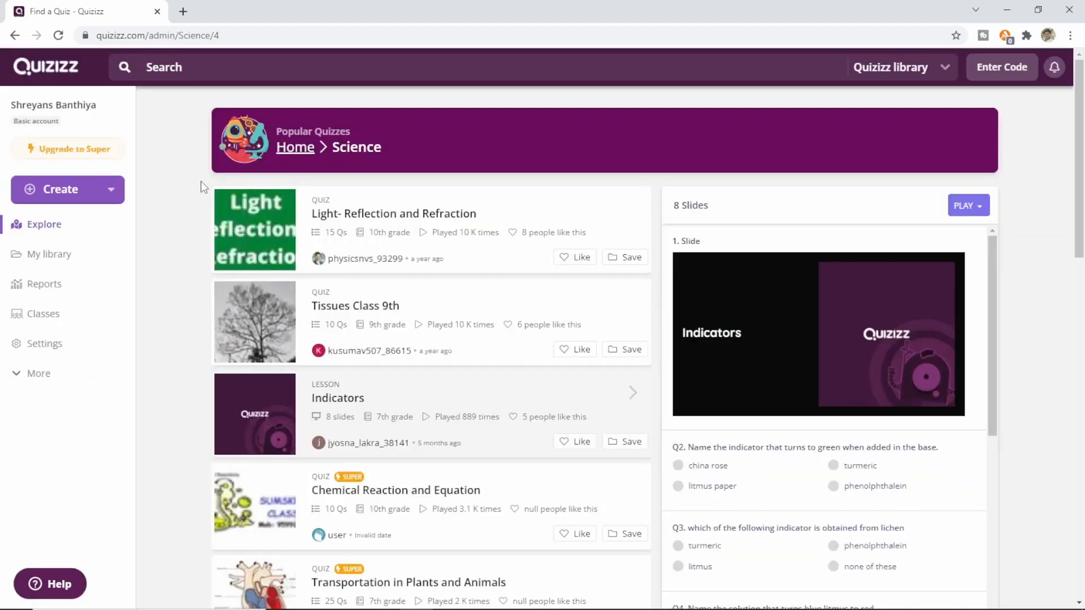
Step: Find the Light and Shadow quiz in the Science list and open its full page
scroll(615, 388, down, 5)
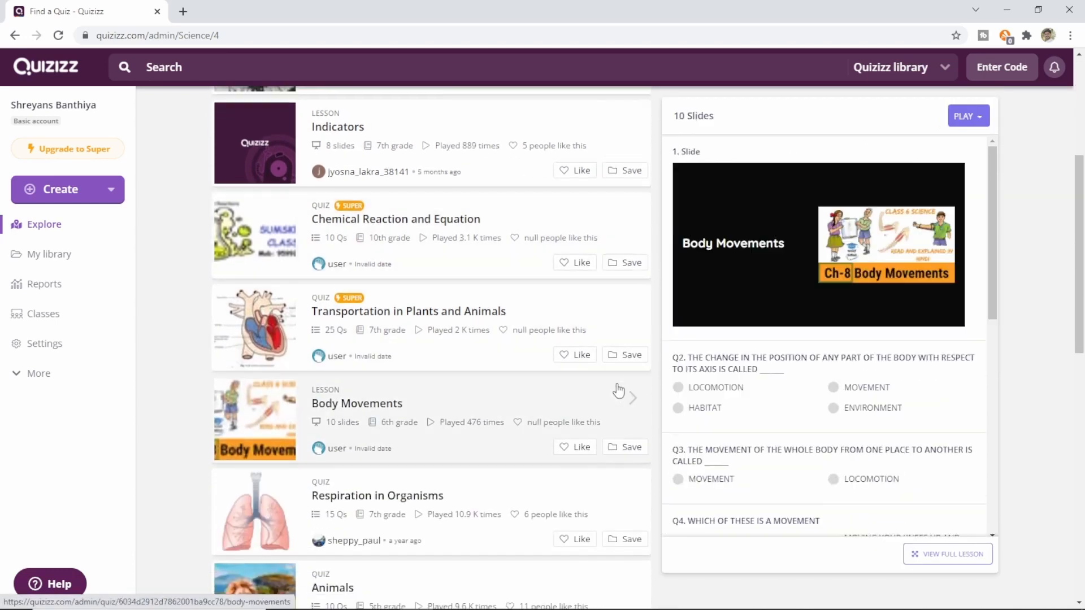
scroll(618, 390, down, 6)
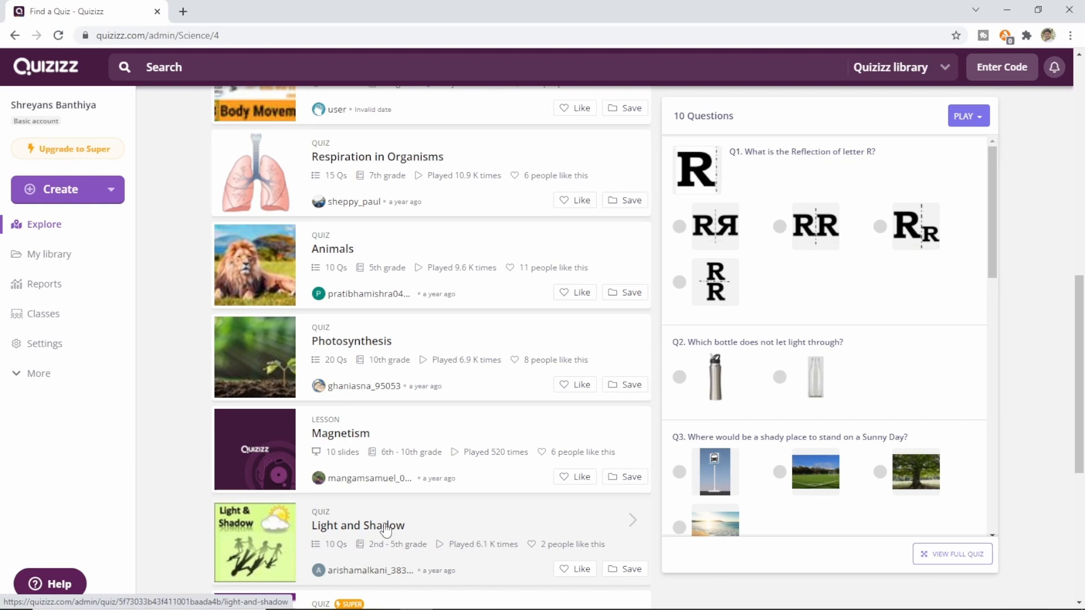
click(386, 531)
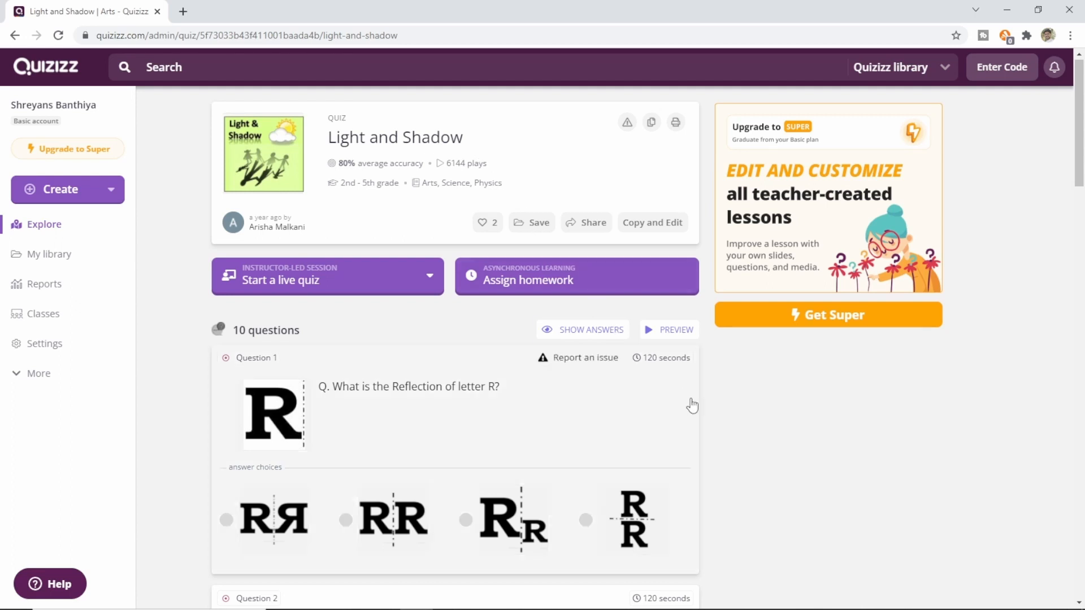
Step: Review the questions and answer choices of the Light and Shadow quiz and the modes offered for a live session
scroll(754, 419, down, 2)
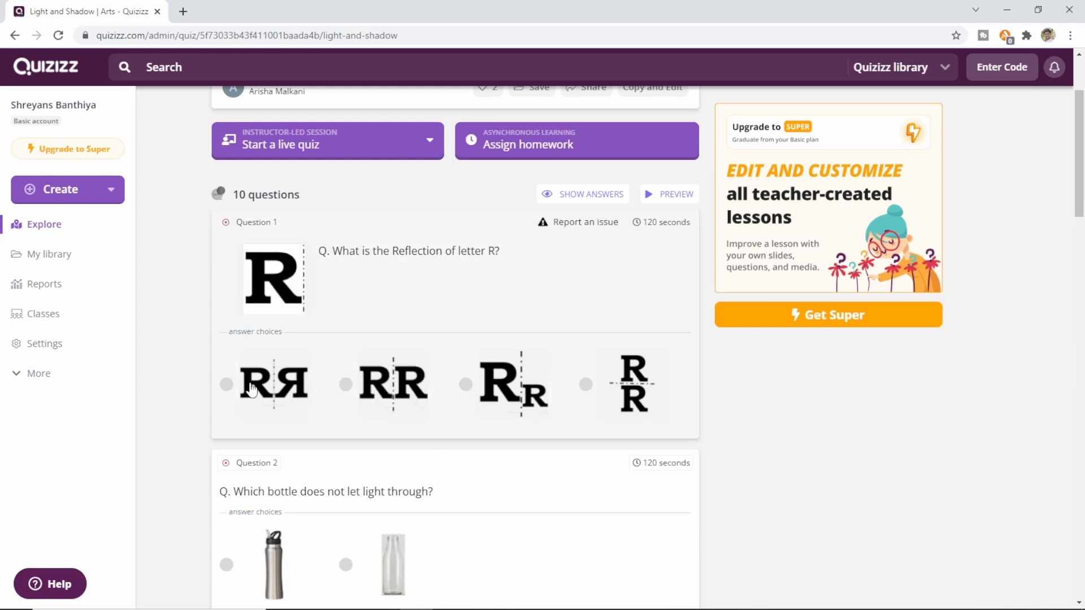
mouse_move(266, 392)
scroll(669, 238, up, 3)
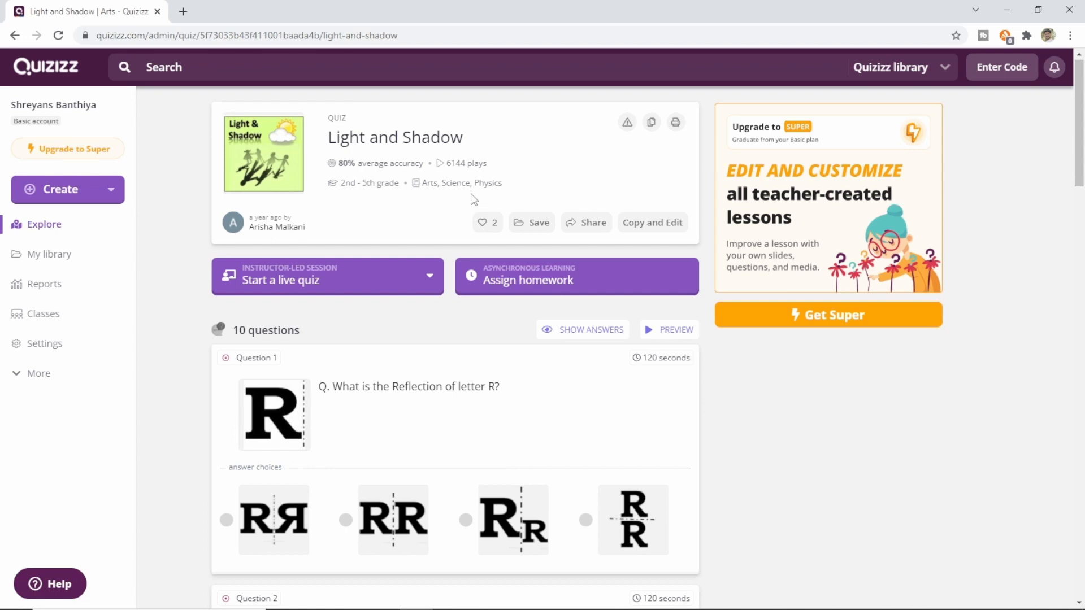
scroll(709, 424, down, 8)
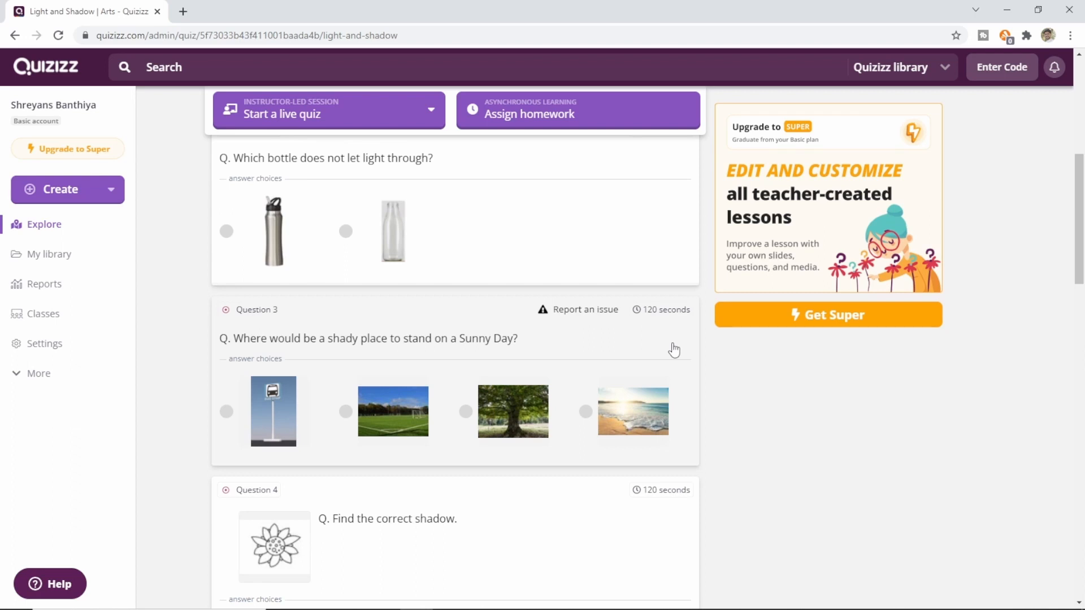
mouse_move(660, 427)
scroll(662, 428, up, 4)
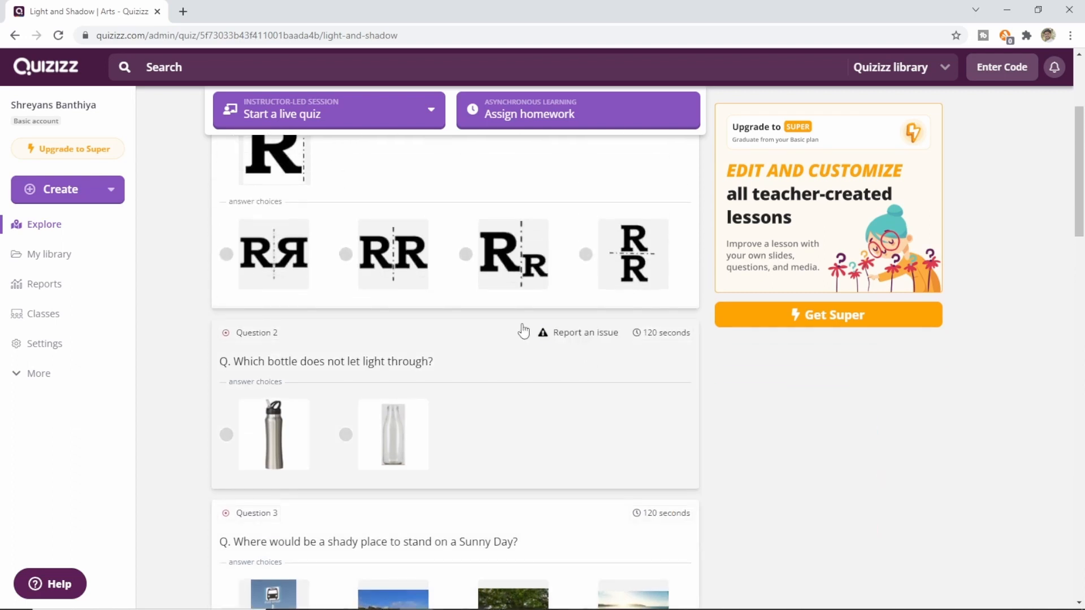
scroll(520, 331, up, 2)
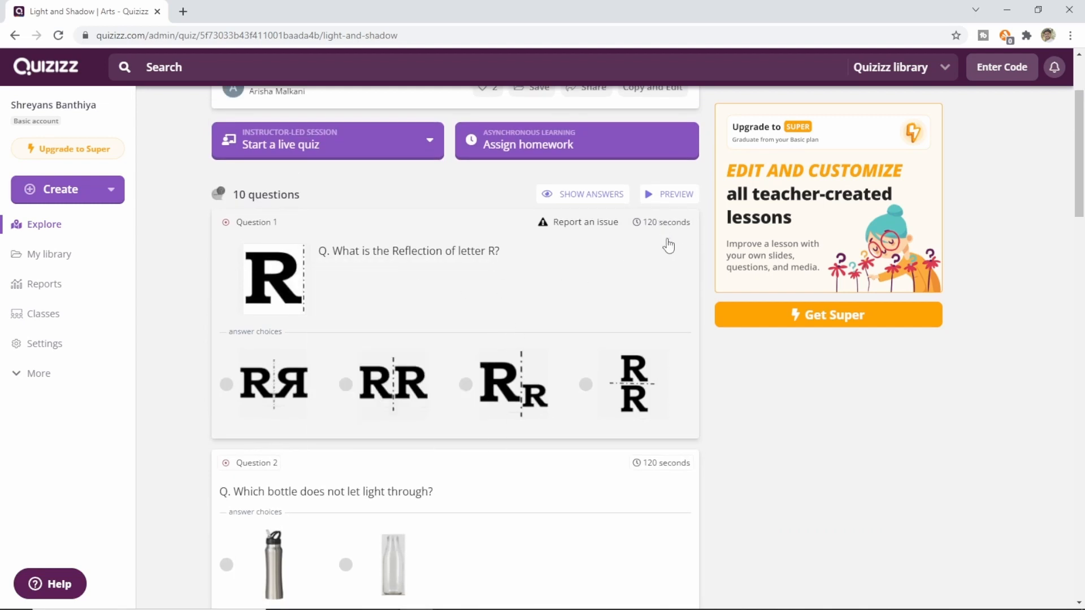
scroll(668, 242, up, 1)
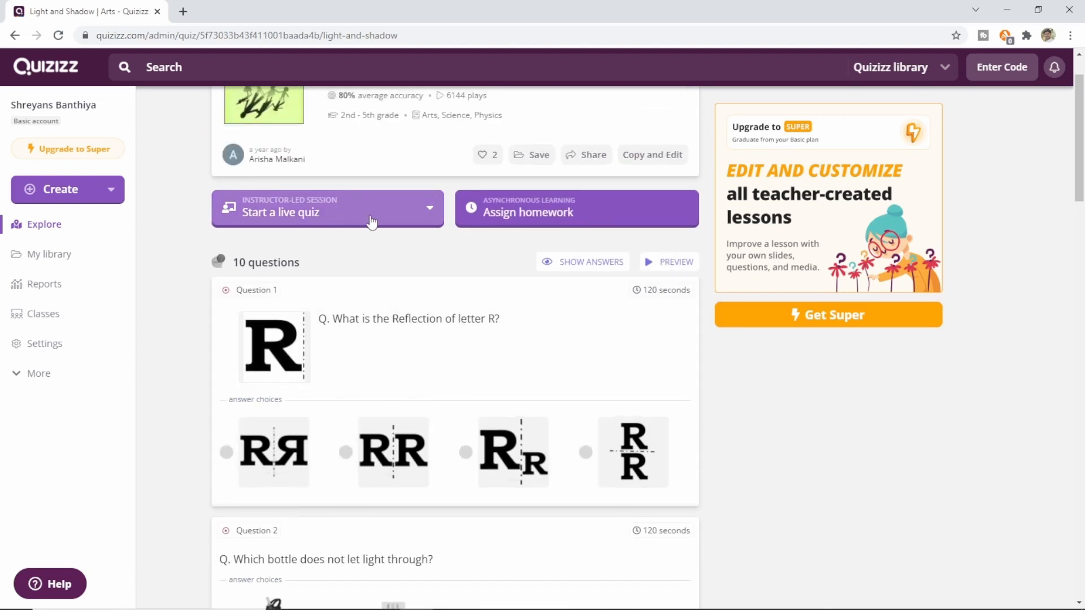
click(427, 213)
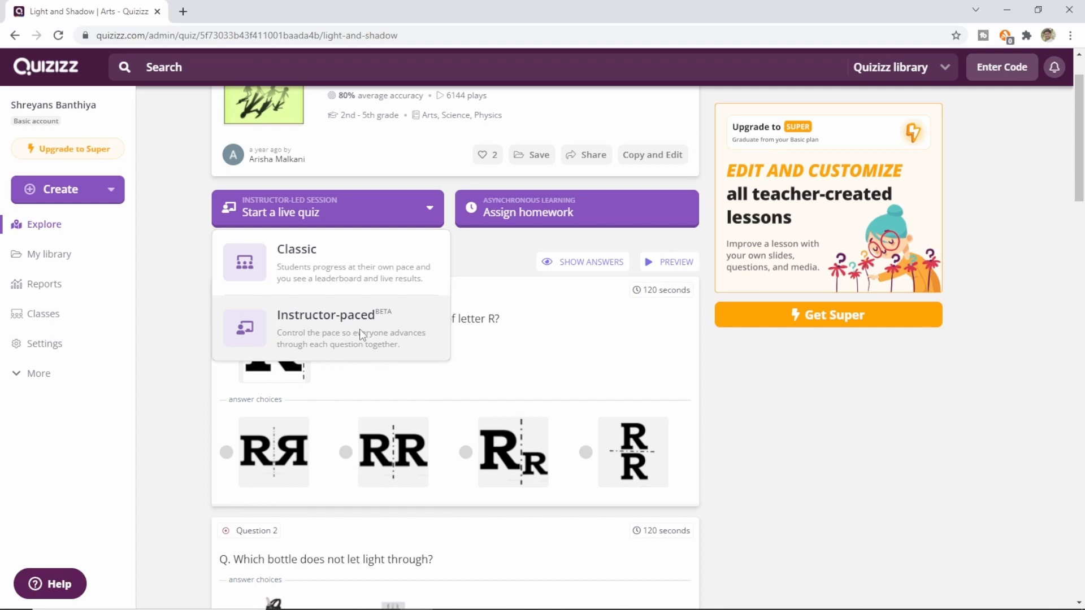
click(707, 250)
Step: Make an editable copy of the Light and Shadow quiz in the quiz creator
scroll(697, 249, up, 2)
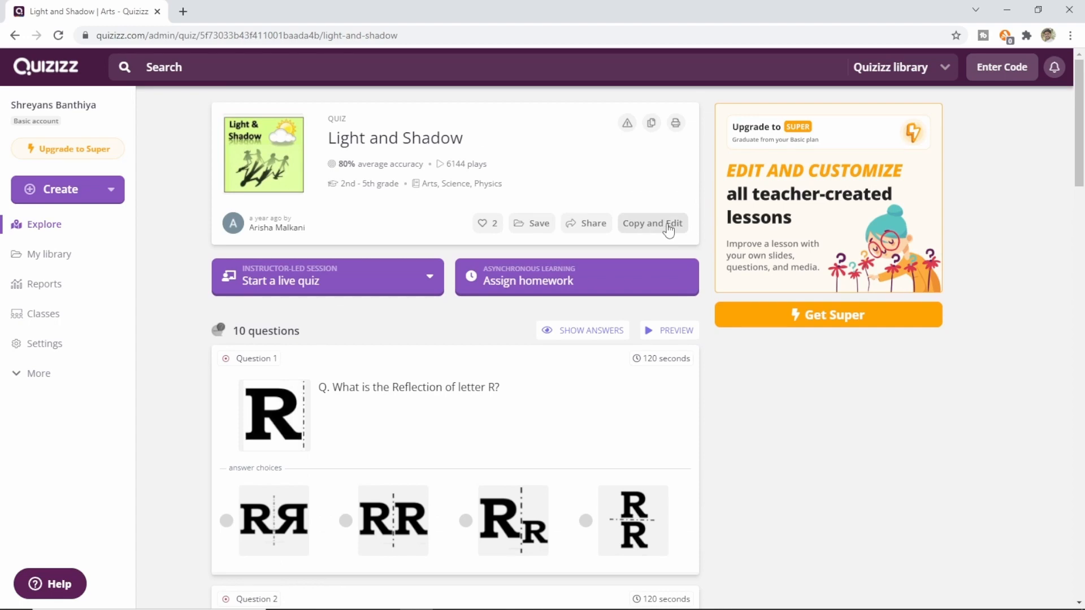
click(668, 224)
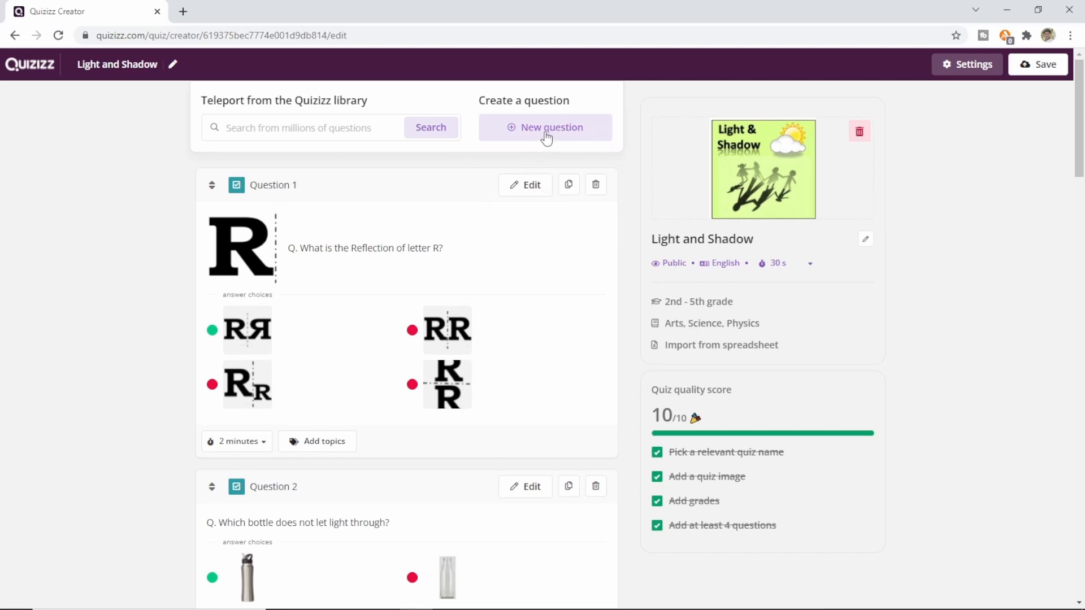
Step: Look through the copied quiz's questions and open Question 1, about the reflection of letter R, with its text ready for editing
scroll(616, 263, down, 6)
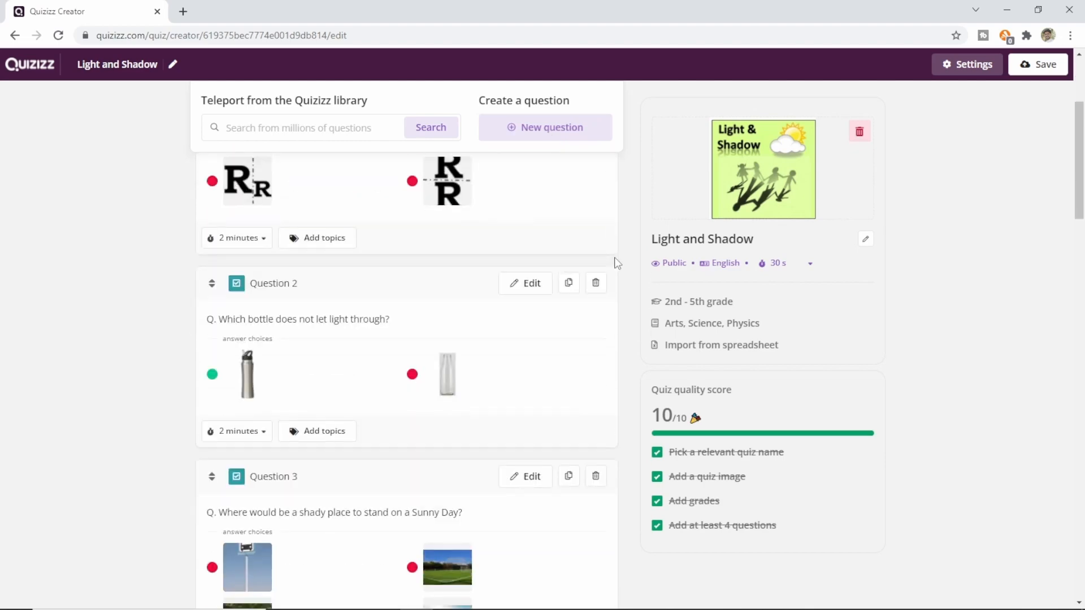
scroll(616, 263, down, 8)
scroll(615, 262, up, 14)
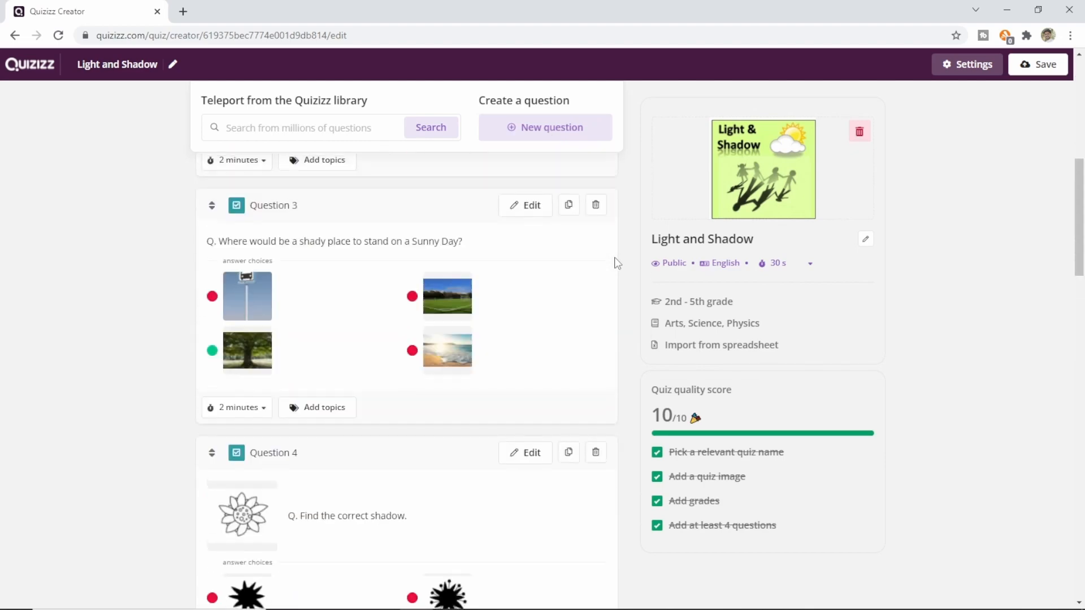
click(537, 190)
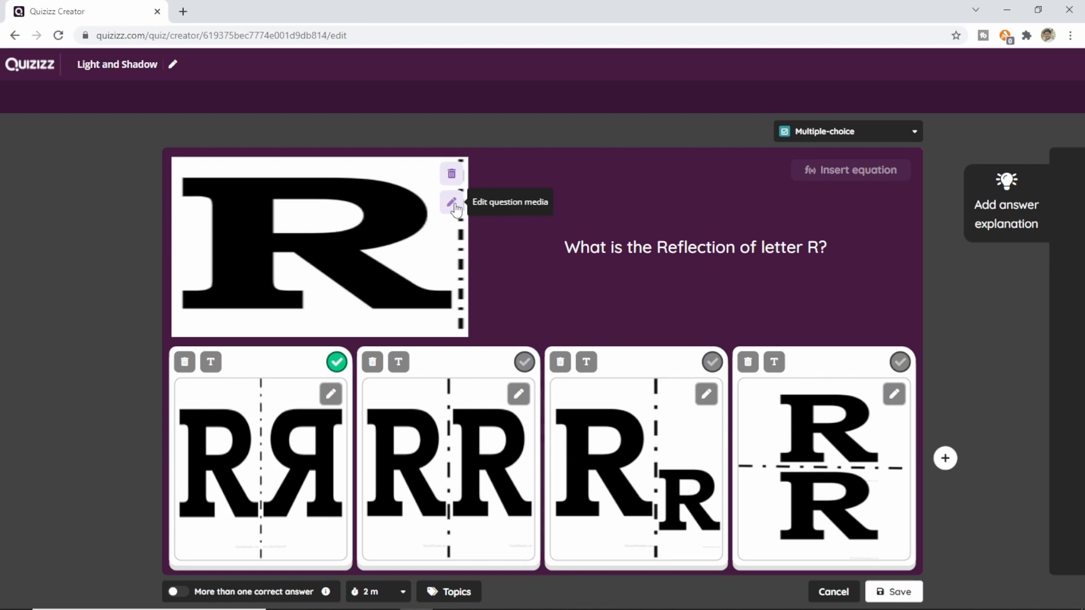
click(857, 245)
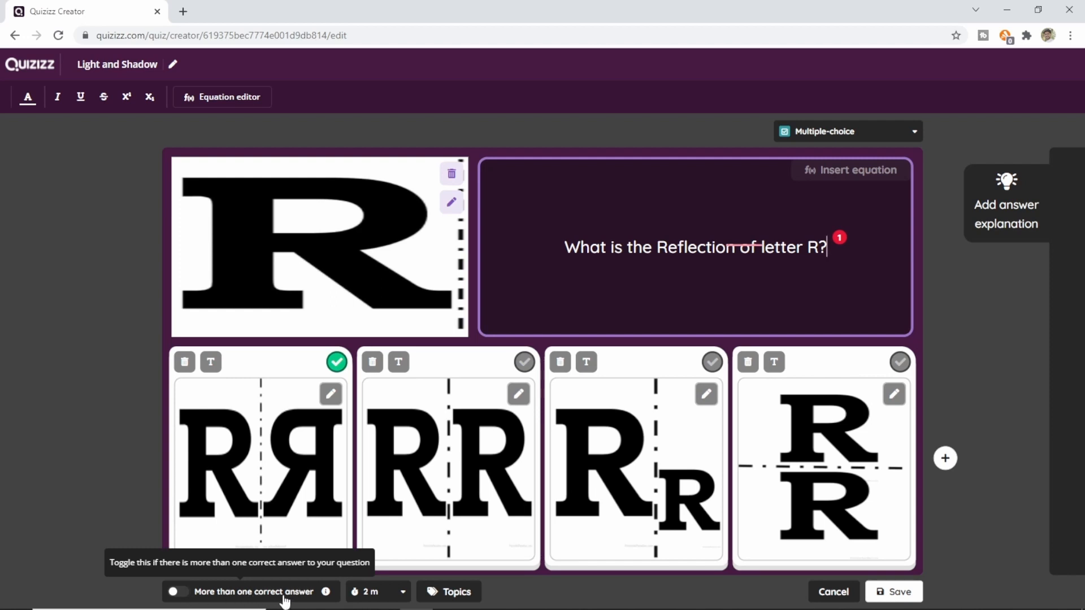
Step: Try allowing more than one correct answer for Question 1 and switch the option back off
click(180, 592)
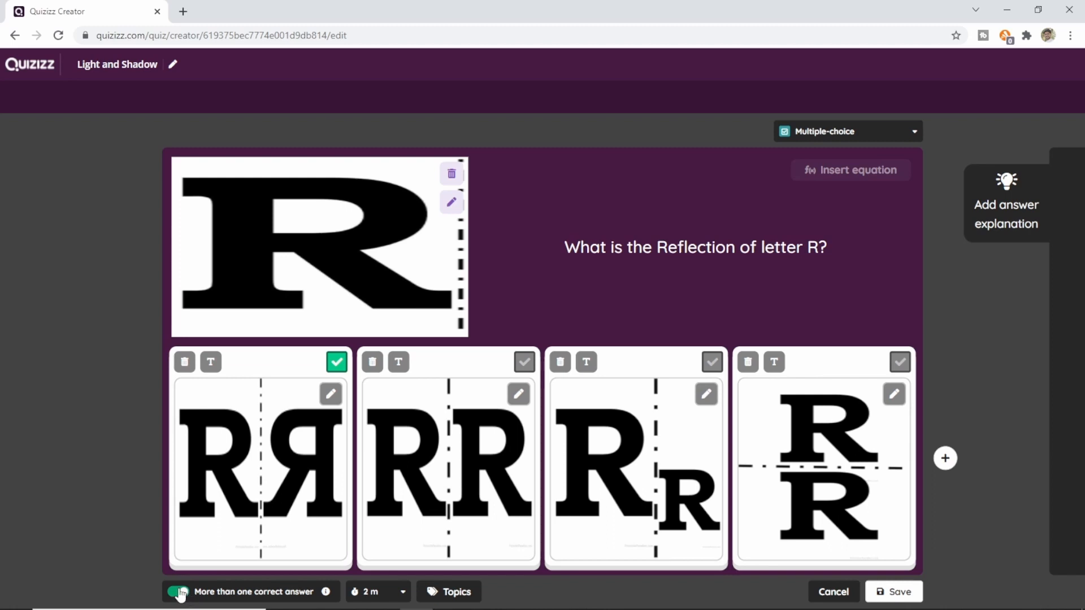
click(172, 593)
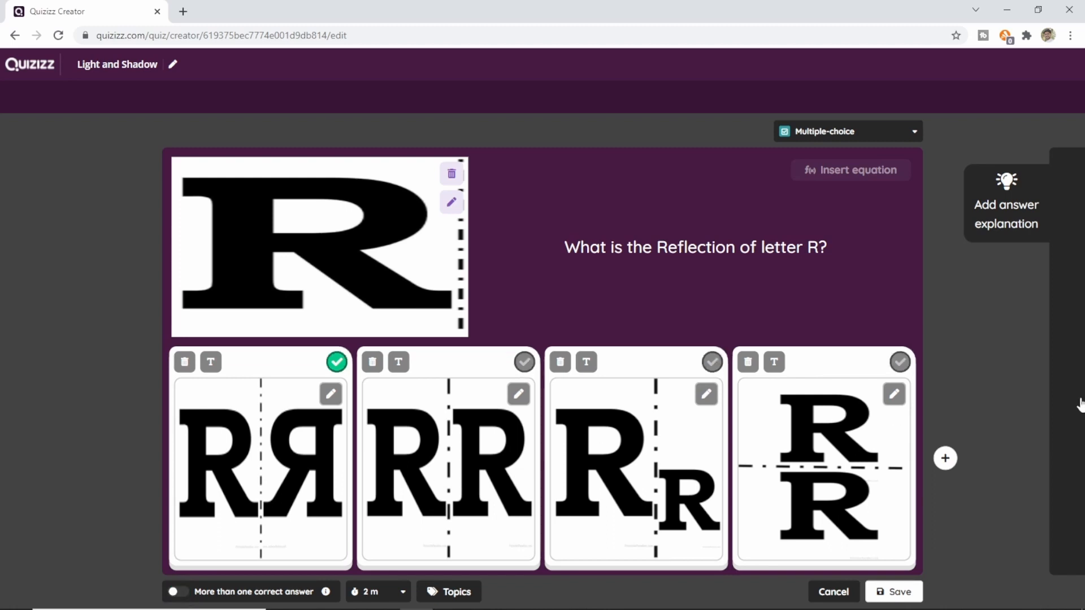
Step: Set Question 1's time limit to 30 seconds and save the question without adding topics
click(405, 592)
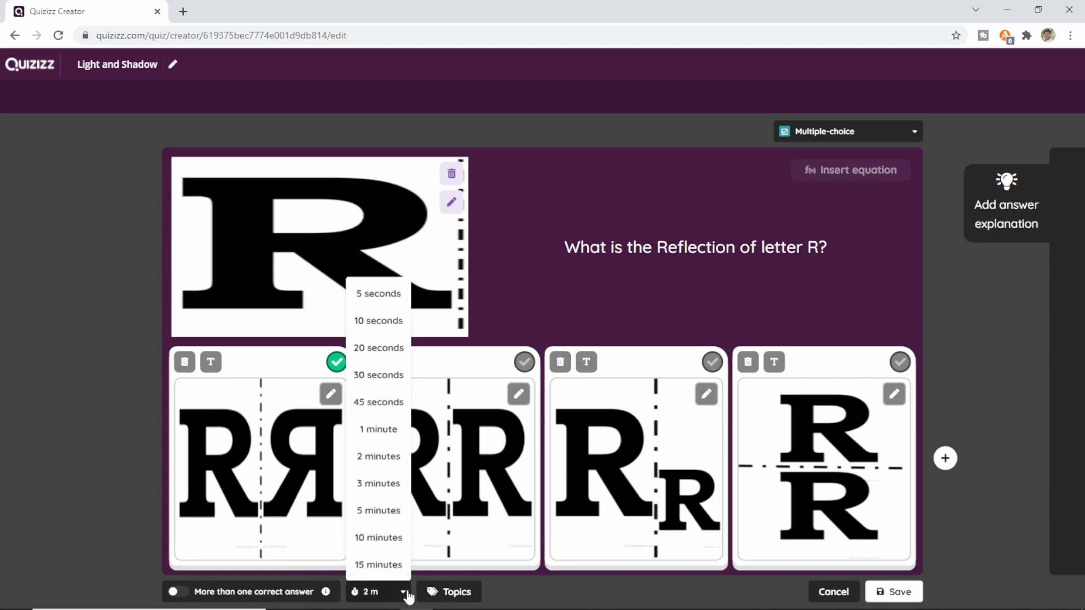
click(388, 383)
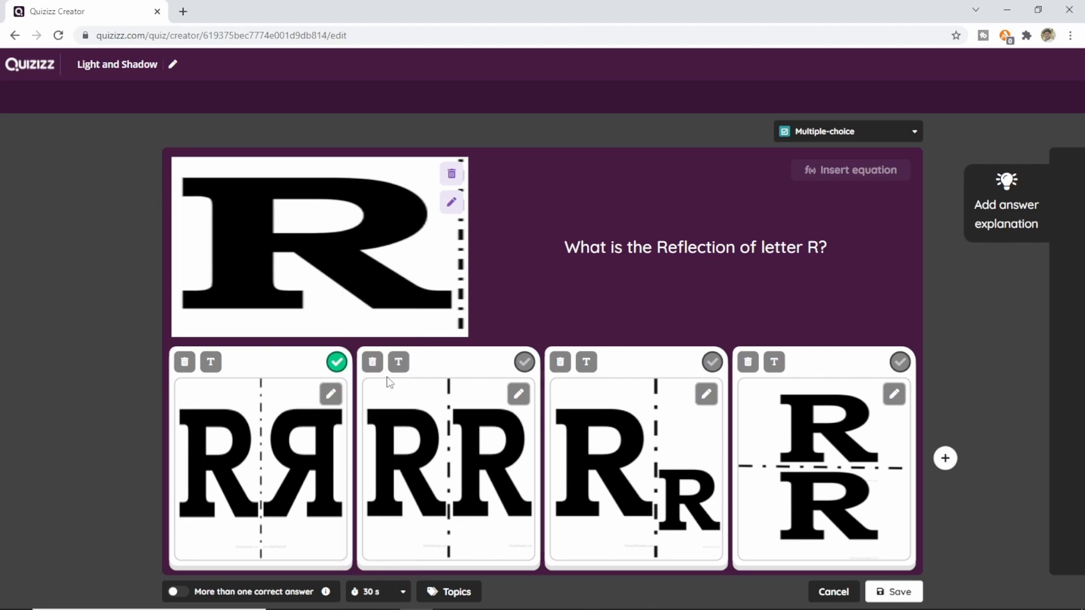
click(449, 593)
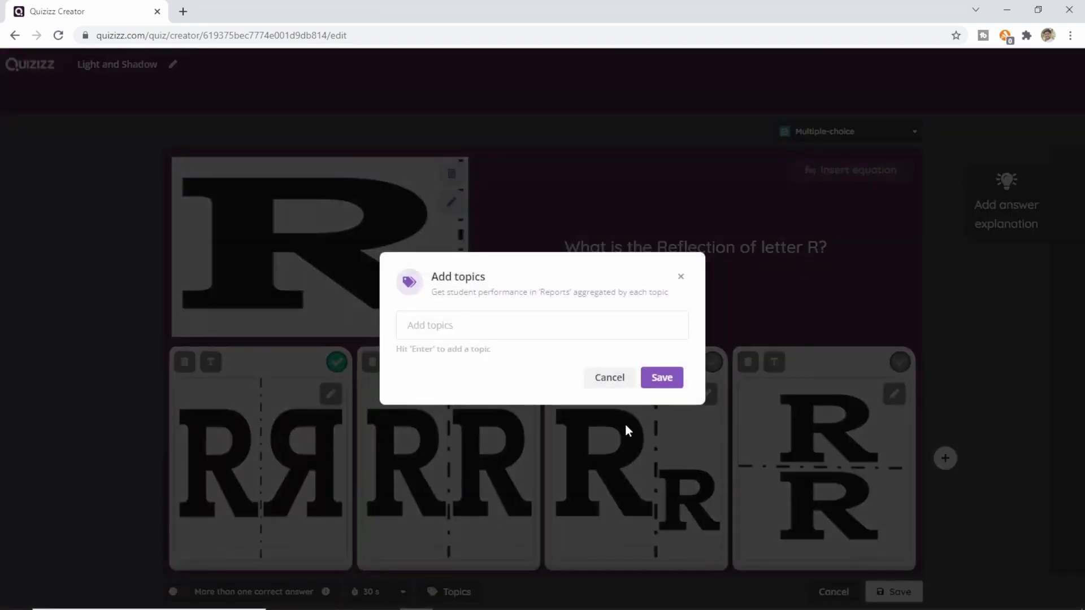
click(600, 383)
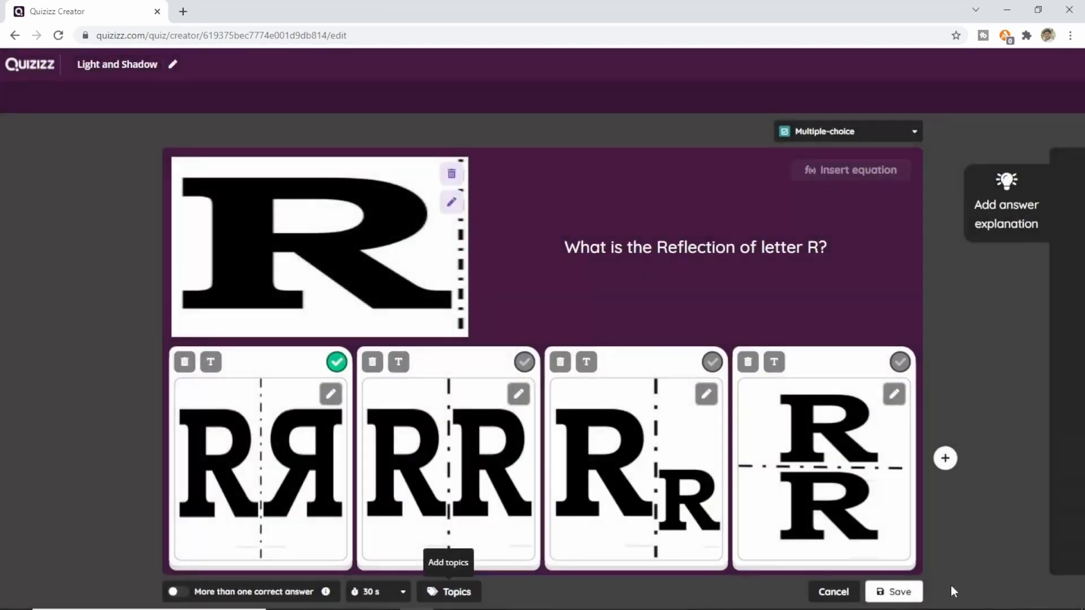
click(899, 592)
Step: Check the full question list and save the edited Light and Shadow quiz
scroll(654, 447, down, 20)
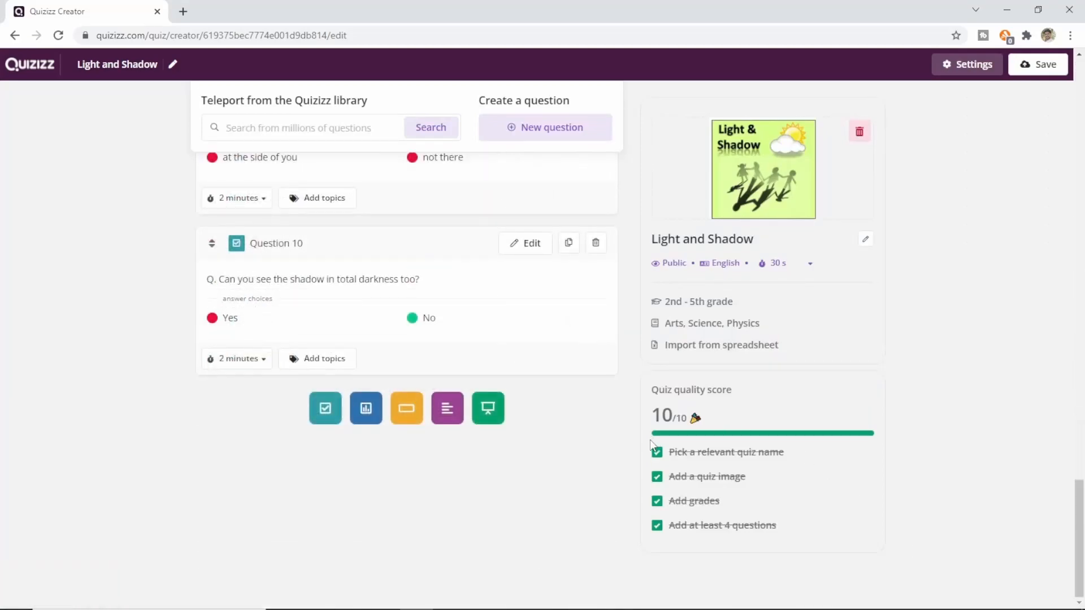
scroll(651, 444, up, 20)
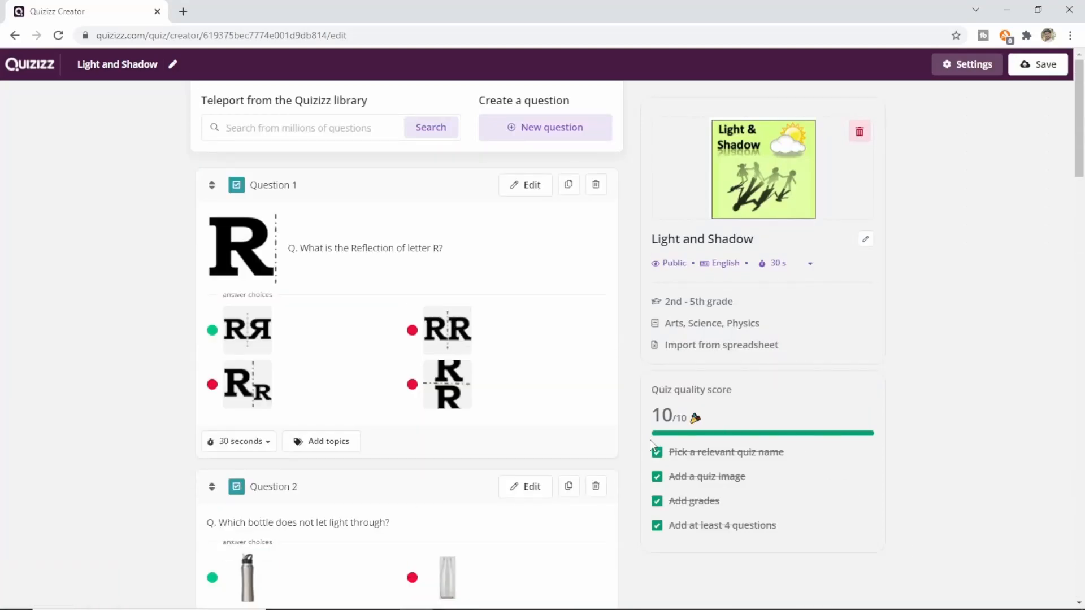
click(1038, 67)
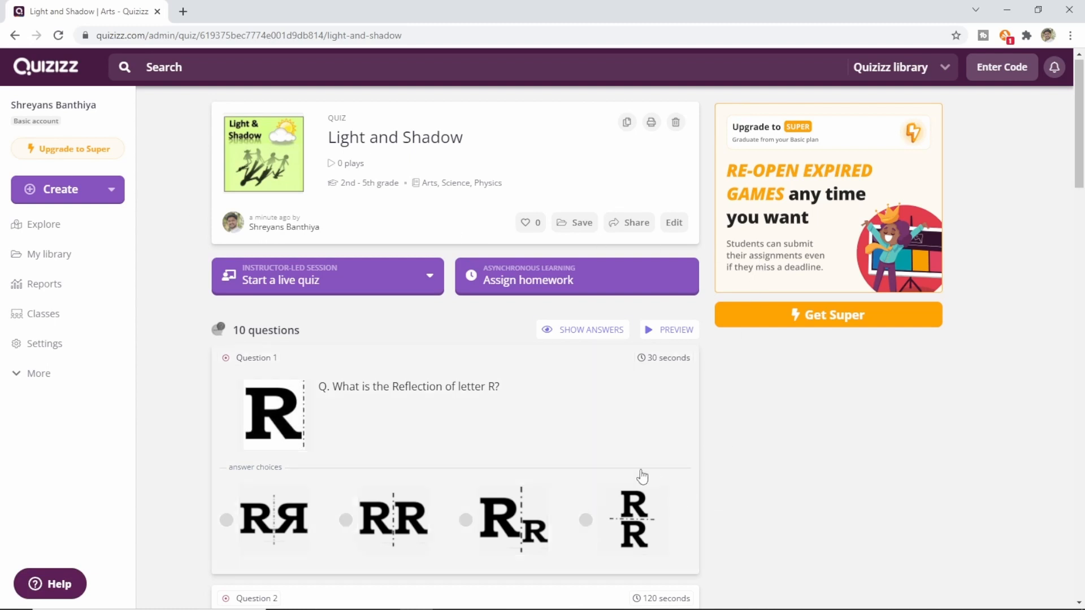
Step: Open the saved Light and Shadow quiz from the personal library and host it as a live session in Classic mode
click(66, 258)
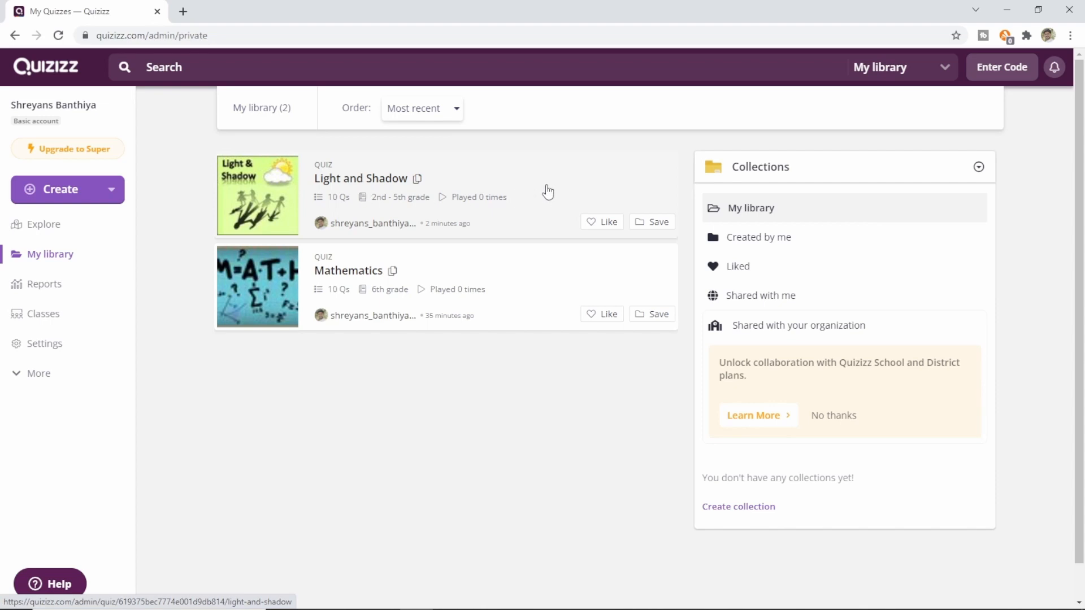
click(323, 180)
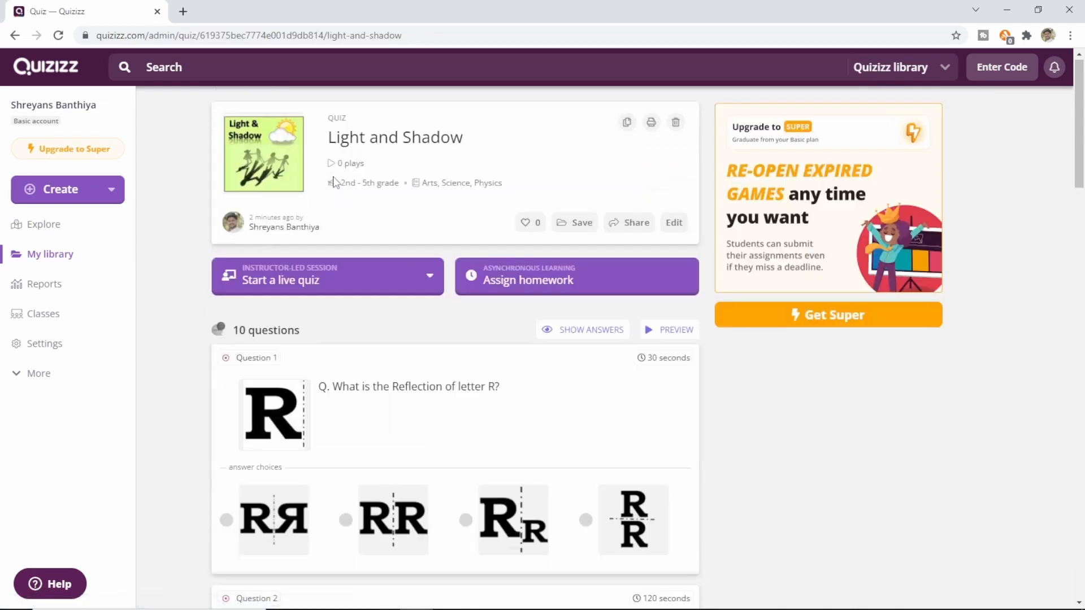
click(389, 277)
click(297, 321)
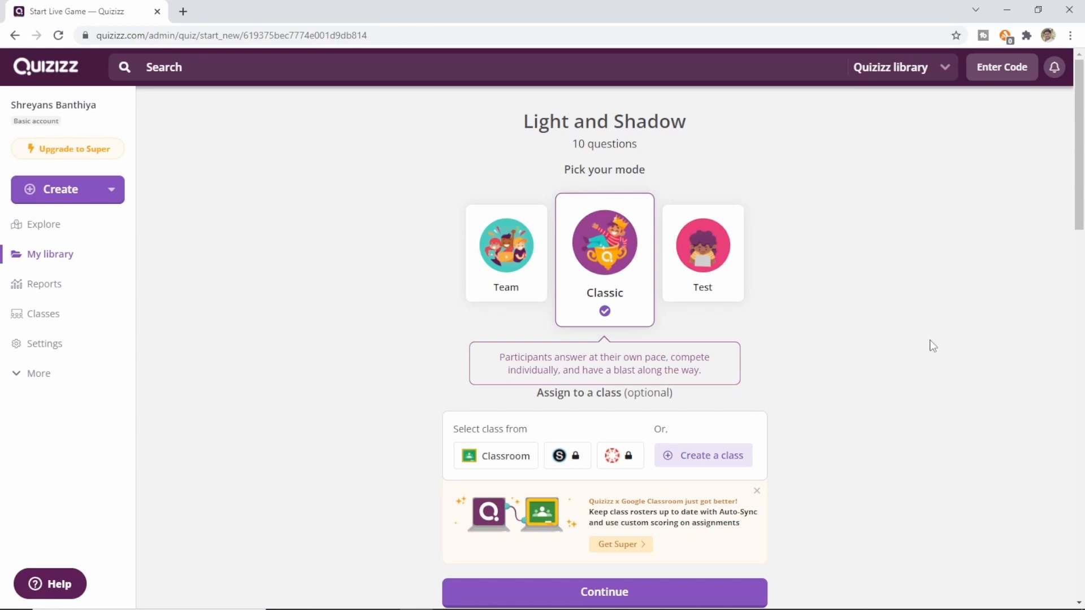
scroll(932, 346, down, 2)
click(625, 460)
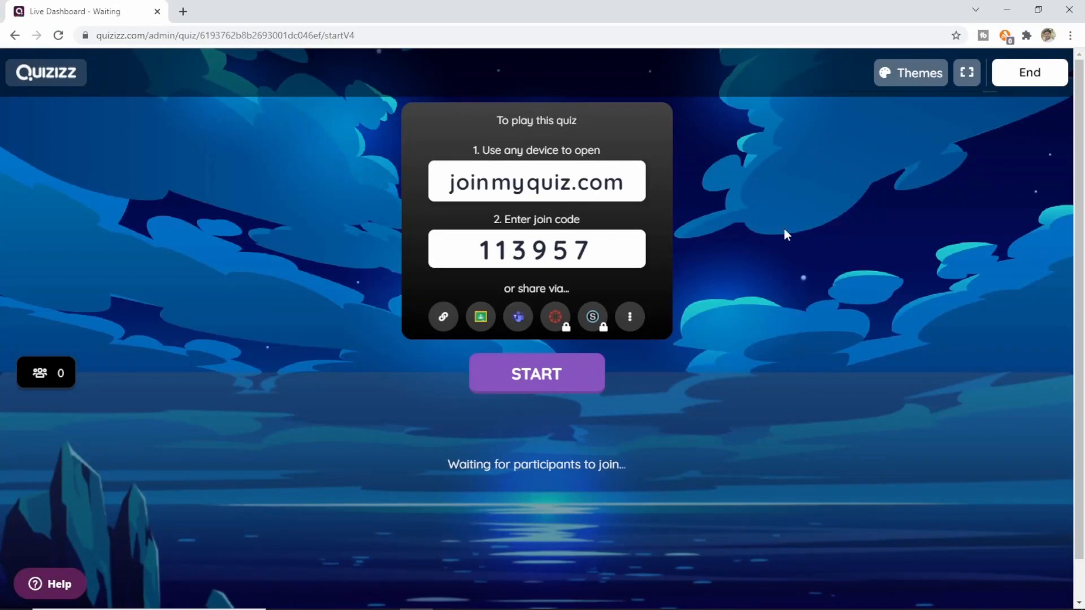
Step: Join the live session as a participant through joinmyquiz.com, with music, sound effects and memes turned off
click(543, 195)
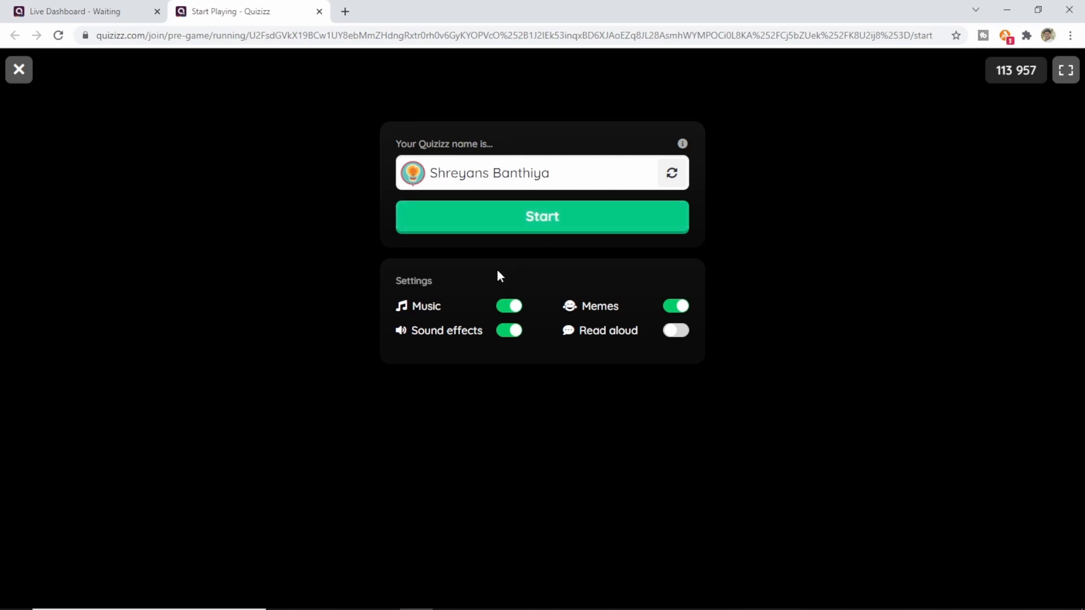
click(671, 310)
click(509, 333)
click(508, 306)
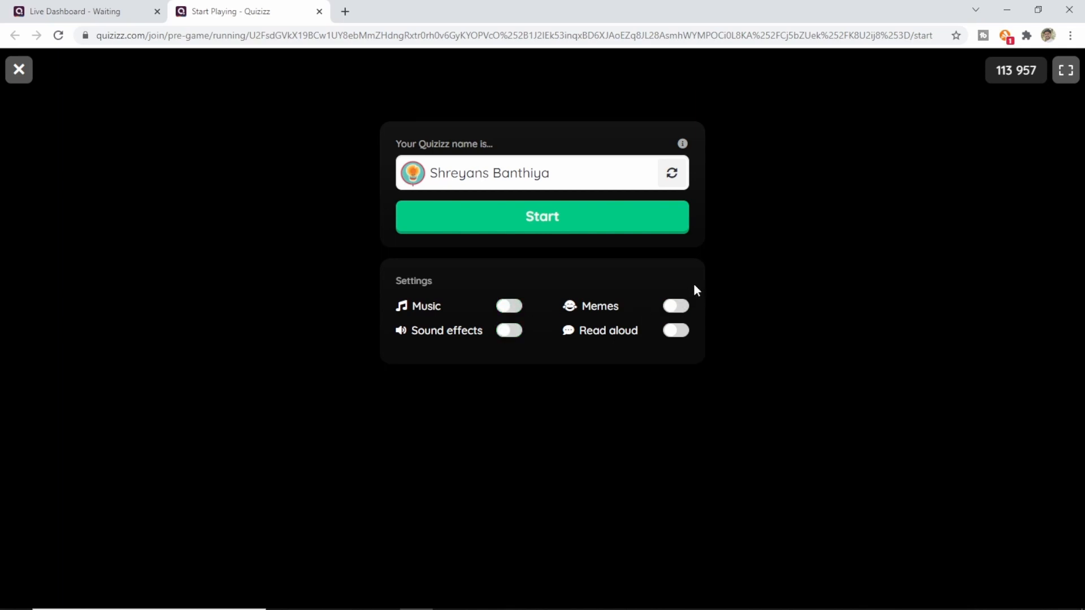
click(531, 227)
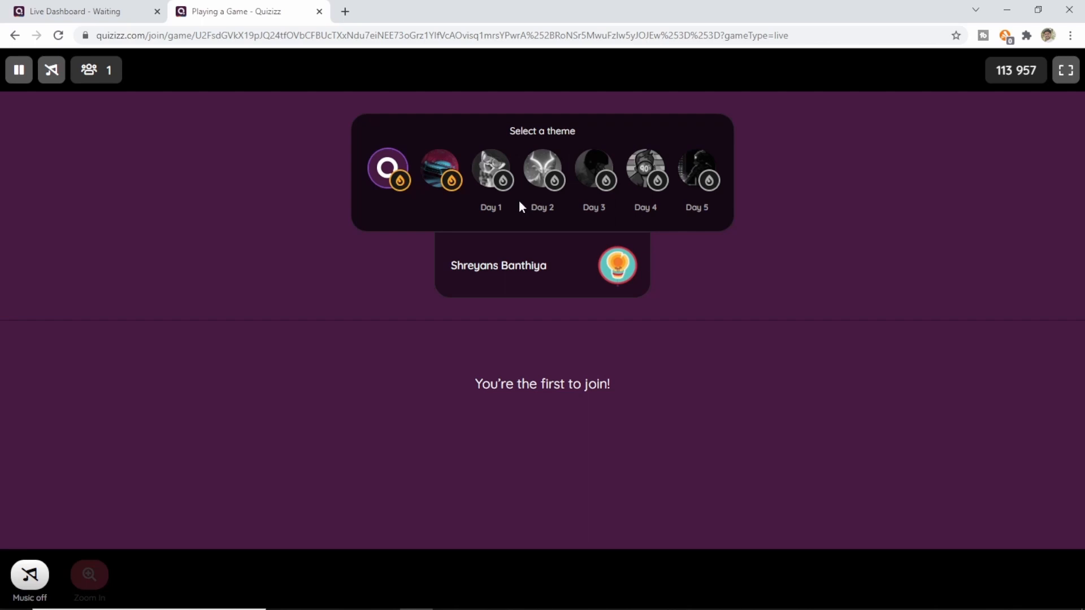
Step: Return to the host's live dashboard and start the quiz for the joined participant
click(85, 11)
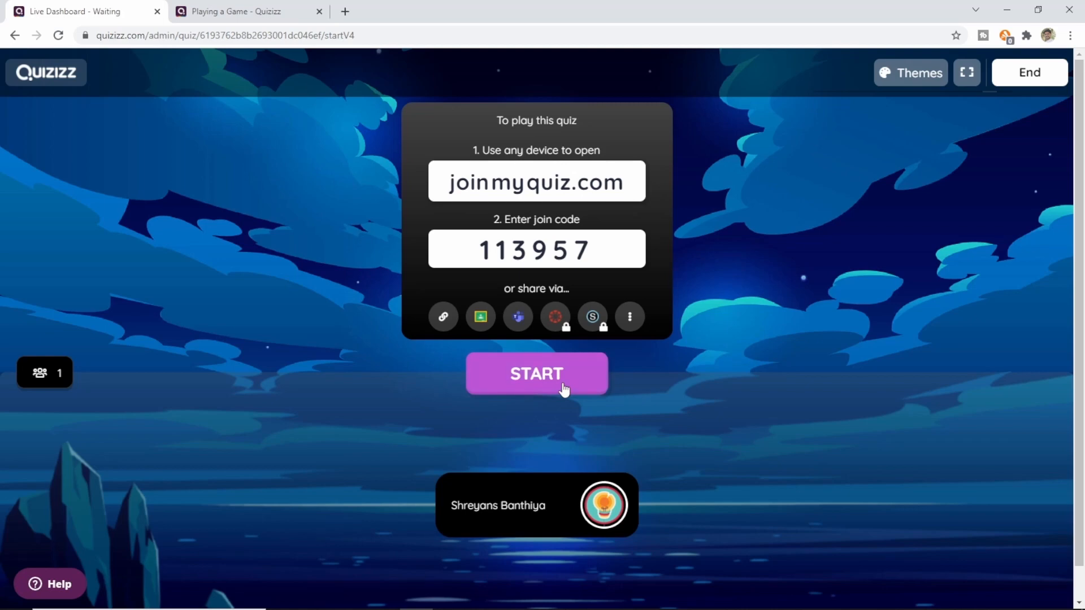
click(563, 389)
Step: In the participant's game, answer the flower question with the first shadow and the sun-behind-you question with "in front of you"
click(237, 8)
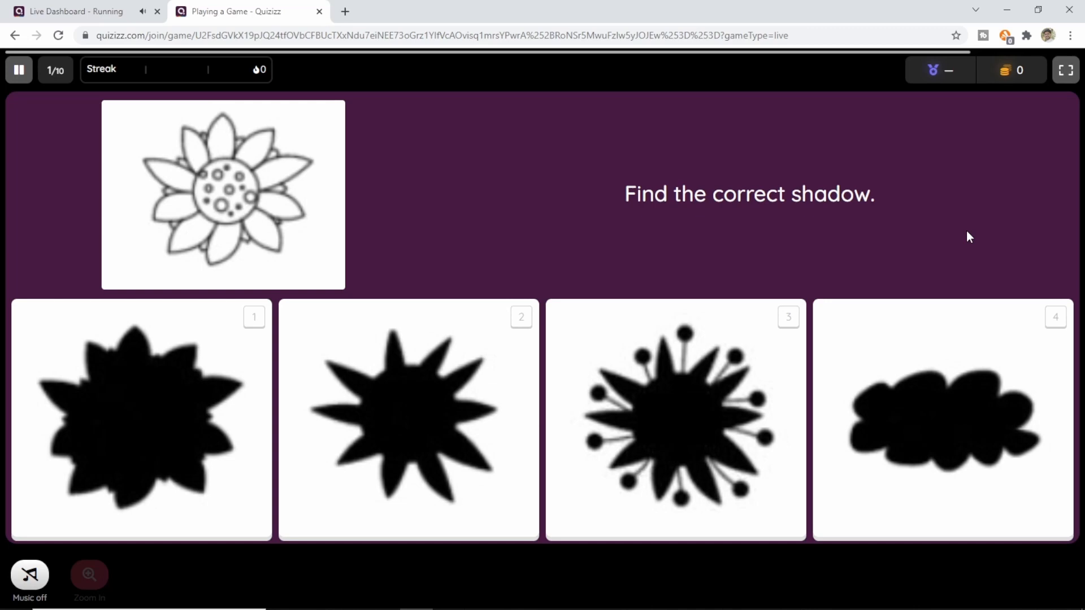
click(150, 411)
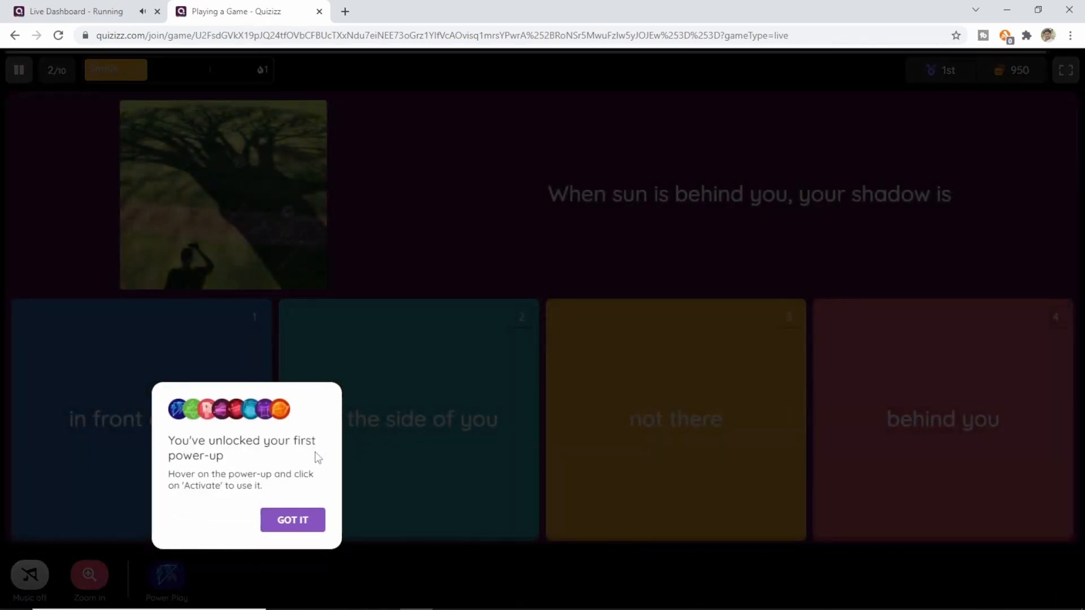
click(296, 523)
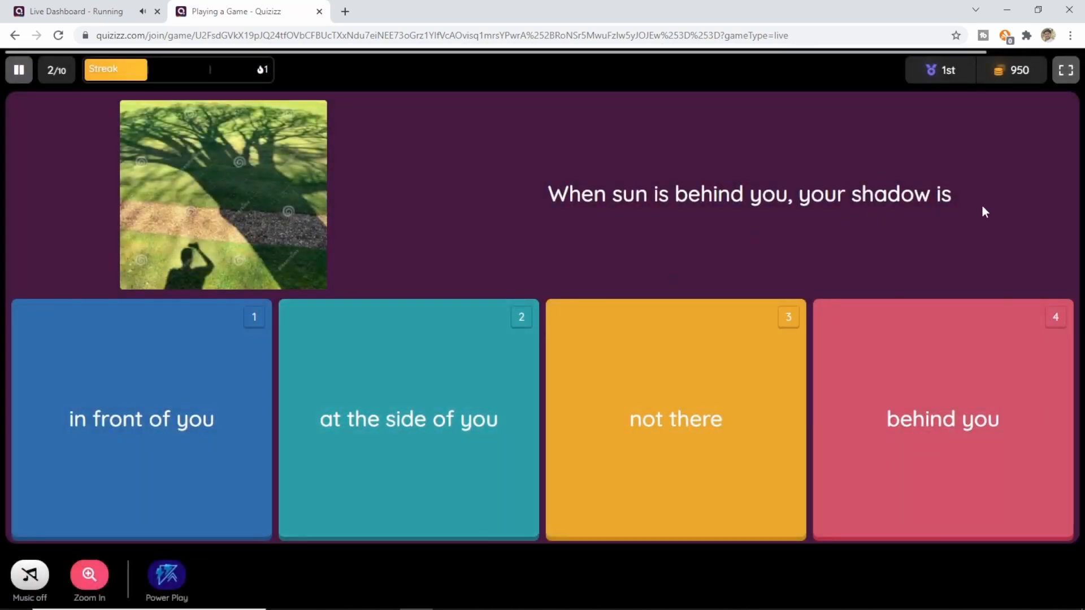
click(148, 430)
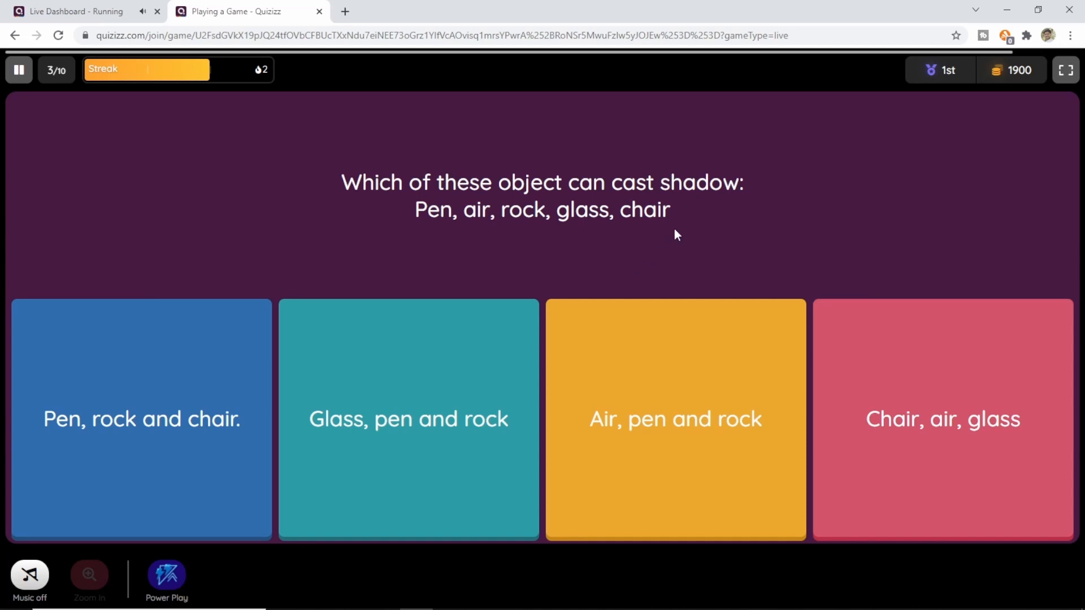
Step: Check the participant's progress on the host dashboard's leaderboard and its question-by-question results
click(77, 12)
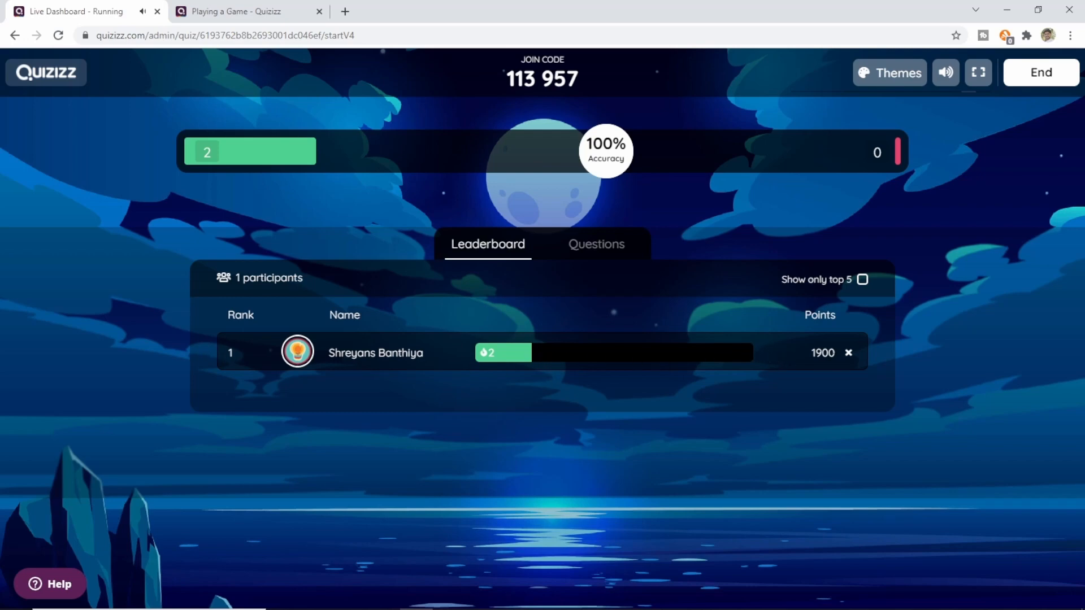
click(614, 253)
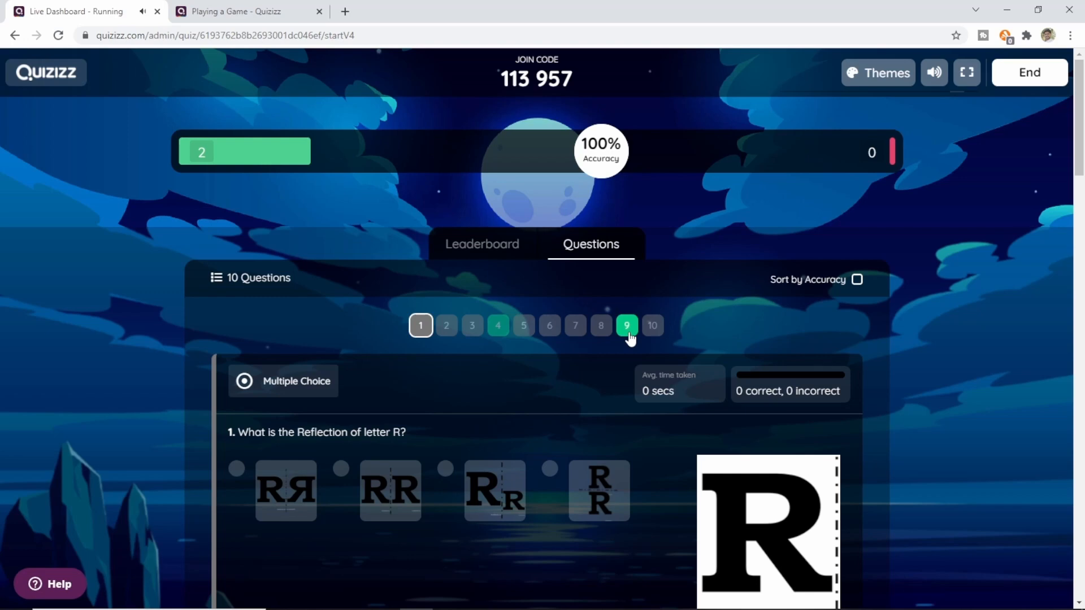
Step: Return to the participant's game and answer the question about objects casting shadows with "Pen, rock and chair."
click(245, 20)
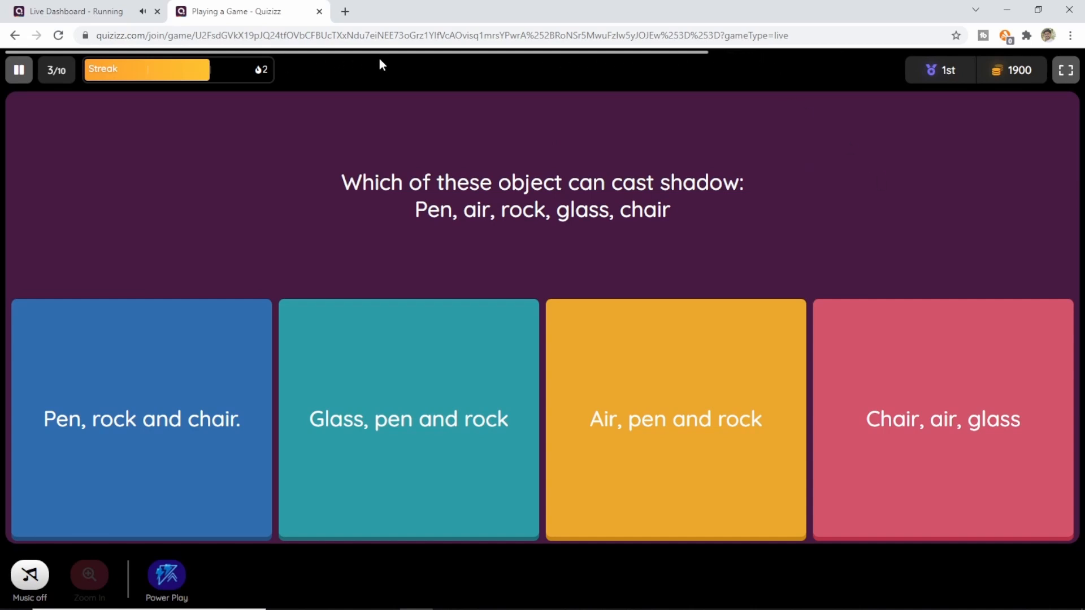
key(1)
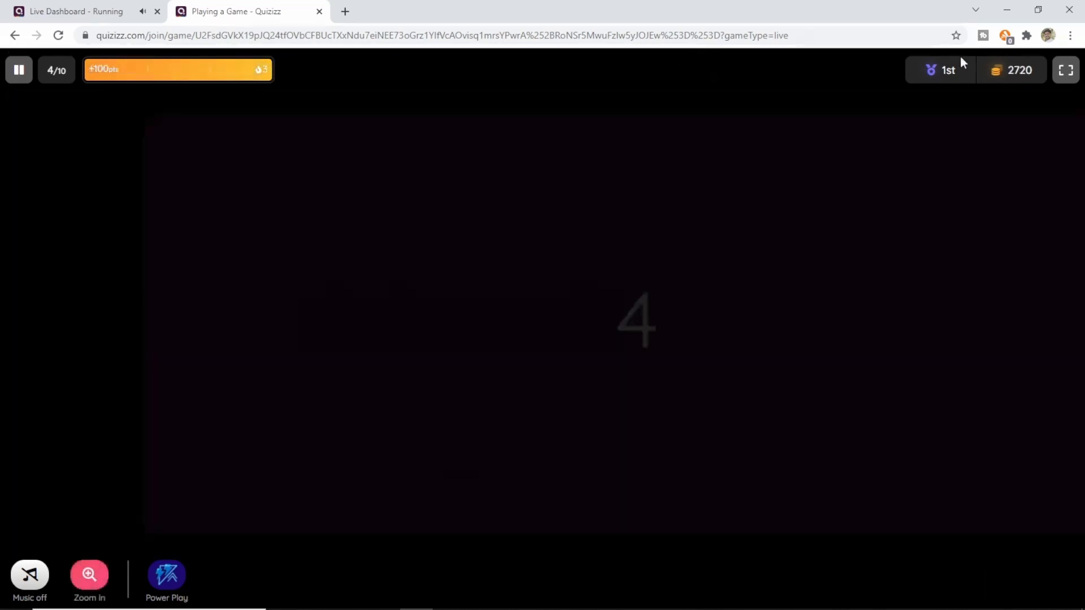